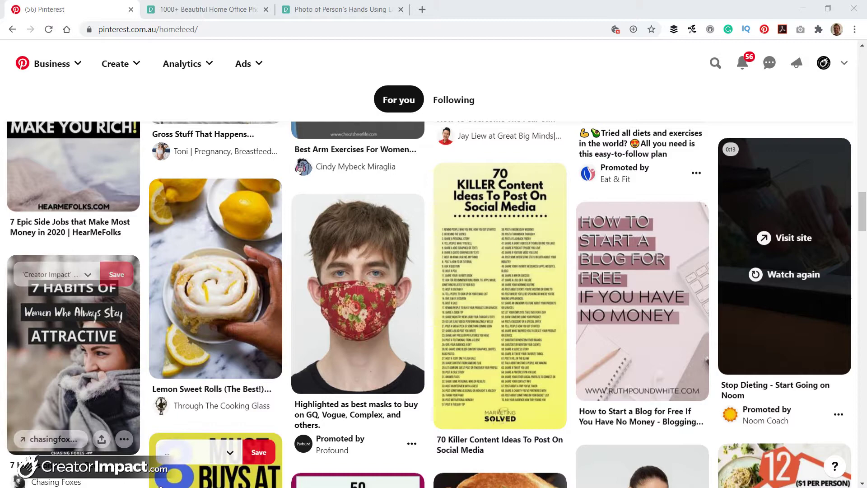
Browse the Pexels home office photo results looking for a suitable laptop image.
scroll(355, 401, "up", 6)
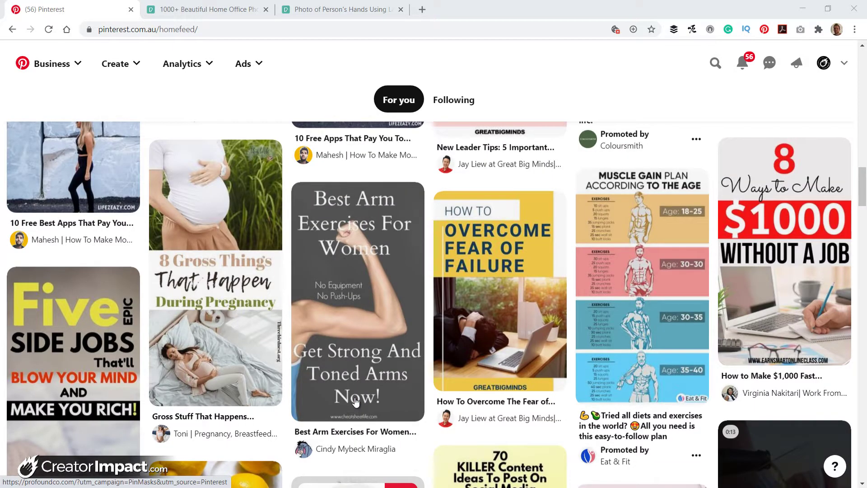
scroll(350, 401, "up", 1)
scroll(325, 424, "down", 2)
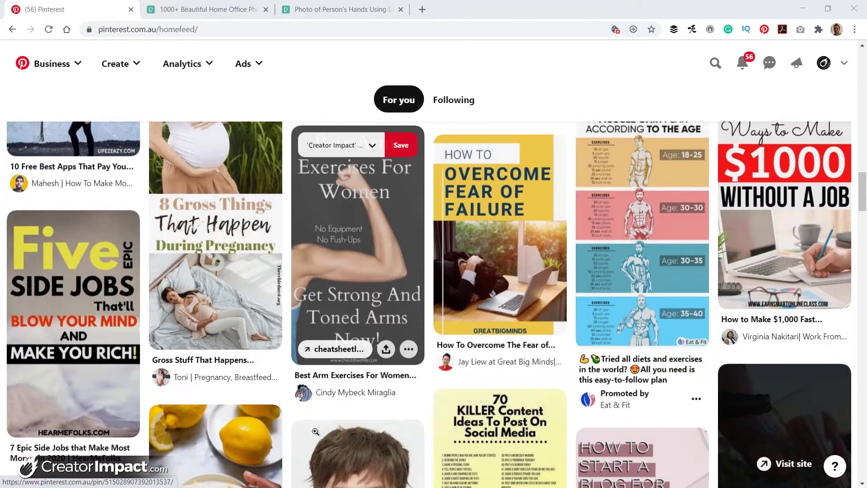
scroll(315, 411, "down", 2)
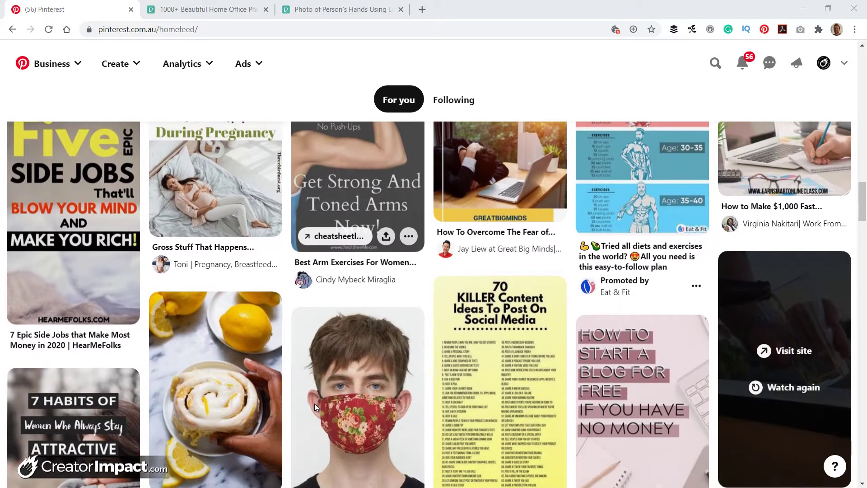
scroll(304, 422, "up", 2)
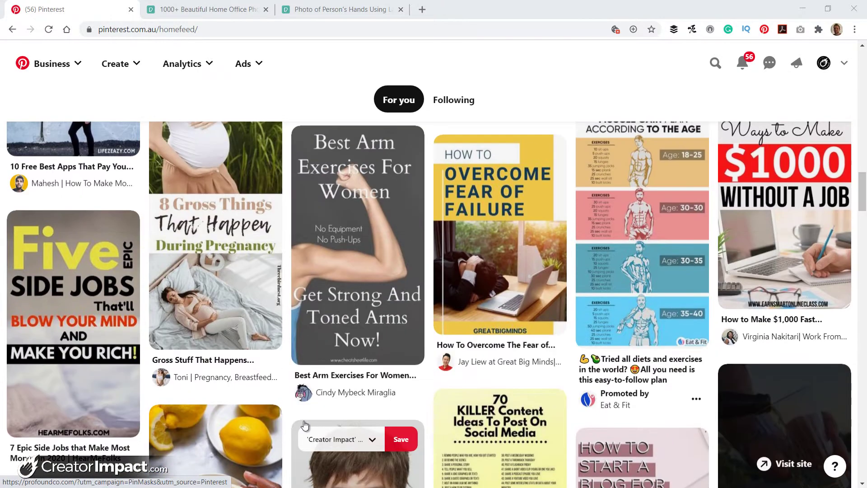
scroll(305, 424, "down", 3)
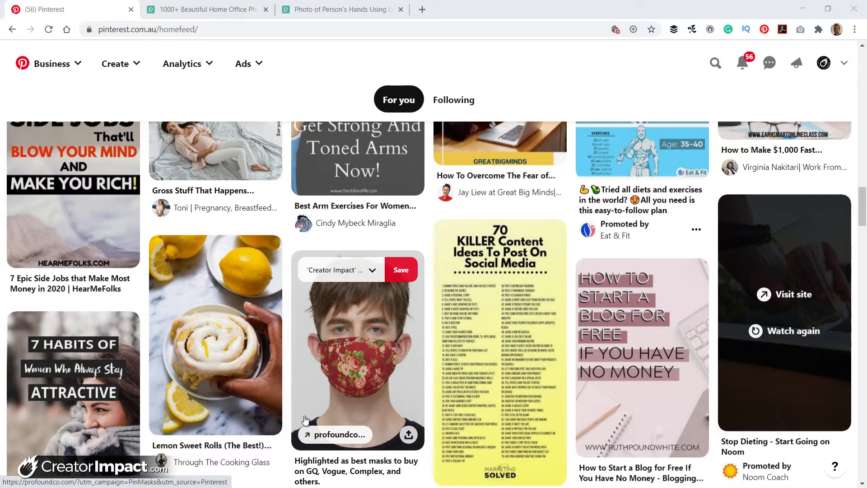
scroll(140, 358, "down", 3)
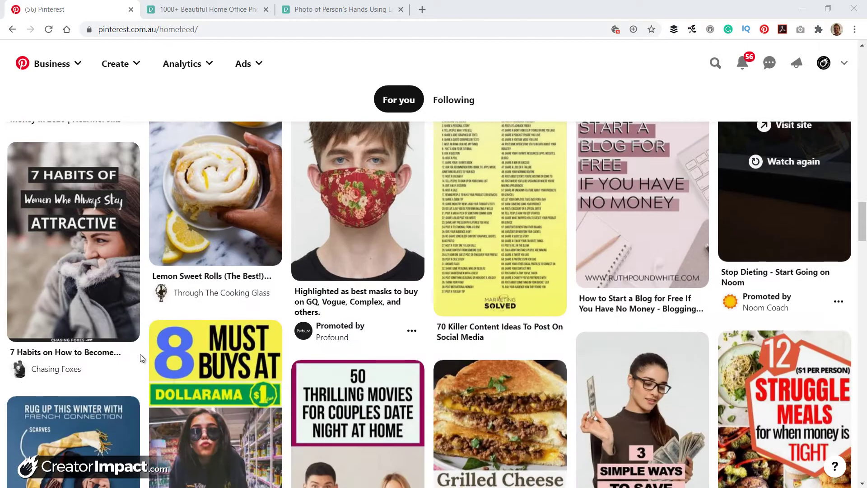
scroll(264, 359, "down", 2)
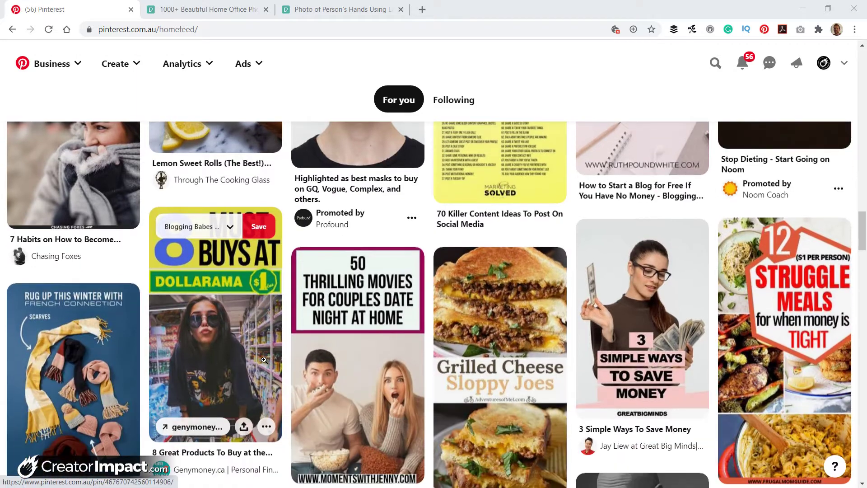
scroll(316, 282, "down", 3)
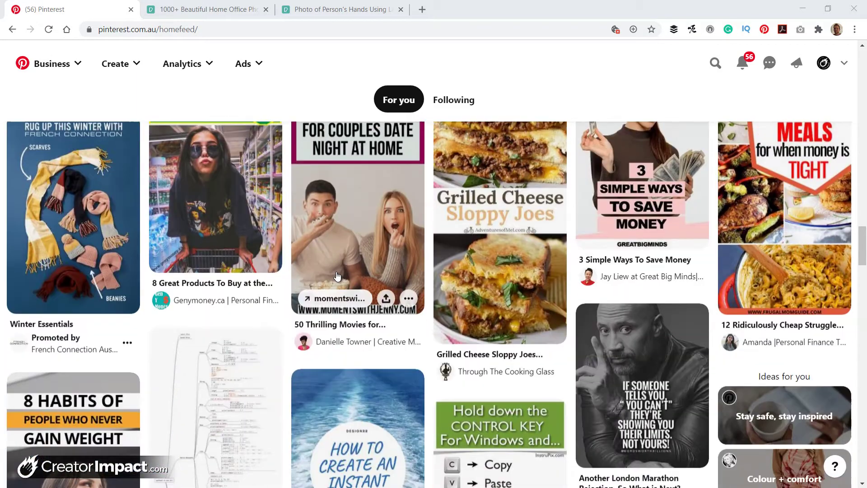
scroll(336, 275, "down", 2)
scroll(336, 276, "down", 1)
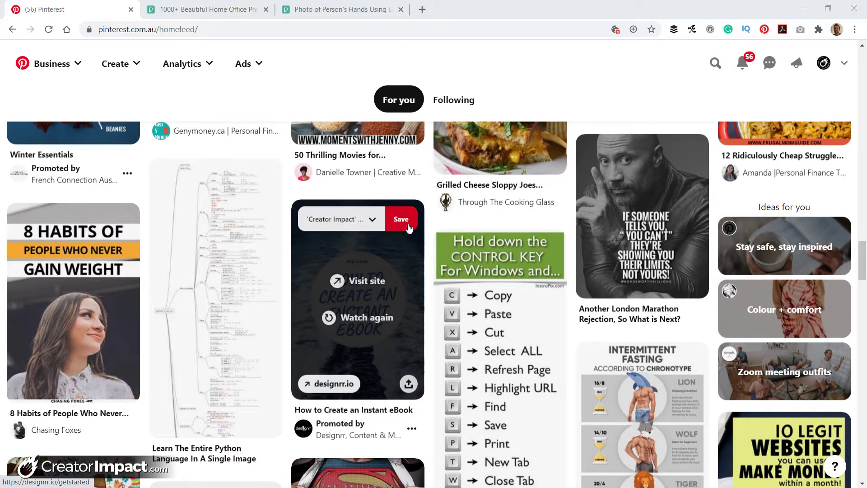
scroll(397, 248, "down", 2)
scroll(342, 227, "down", 3)
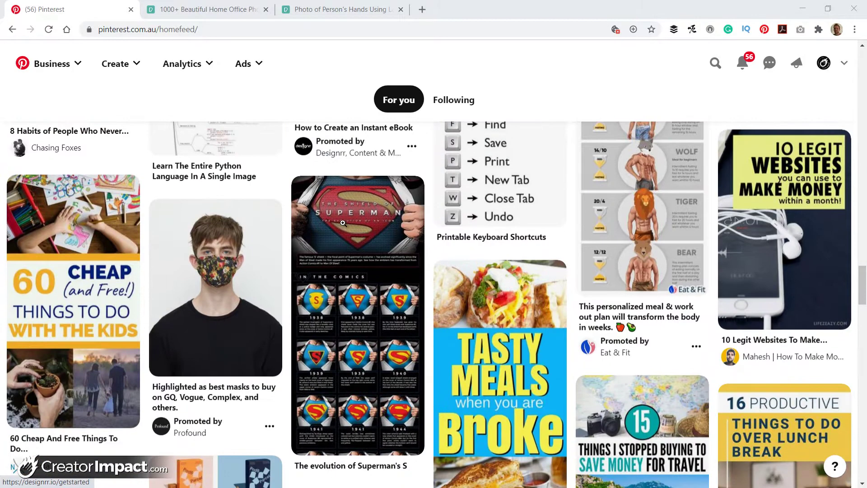
scroll(293, 271, "down", 1)
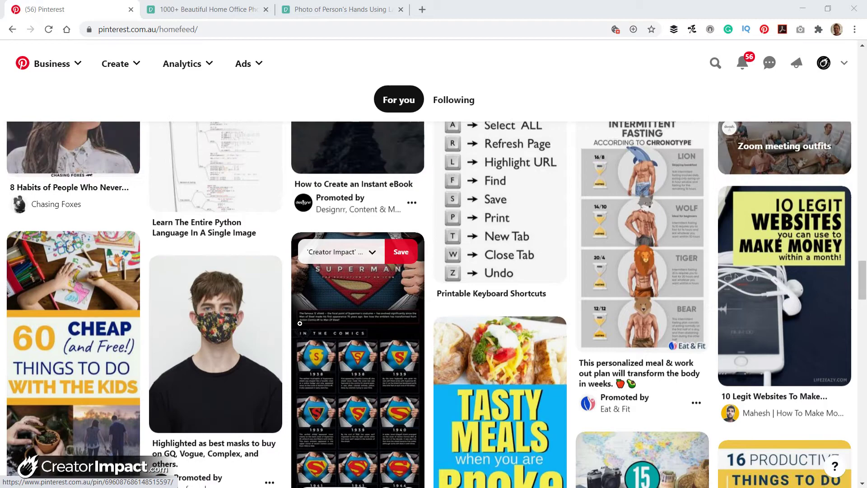
scroll(299, 318, "down", 4)
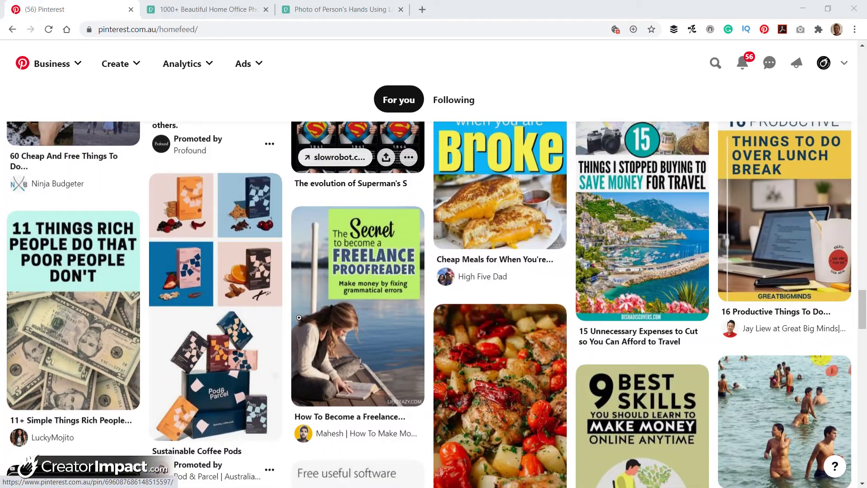
scroll(299, 318, "up", 6)
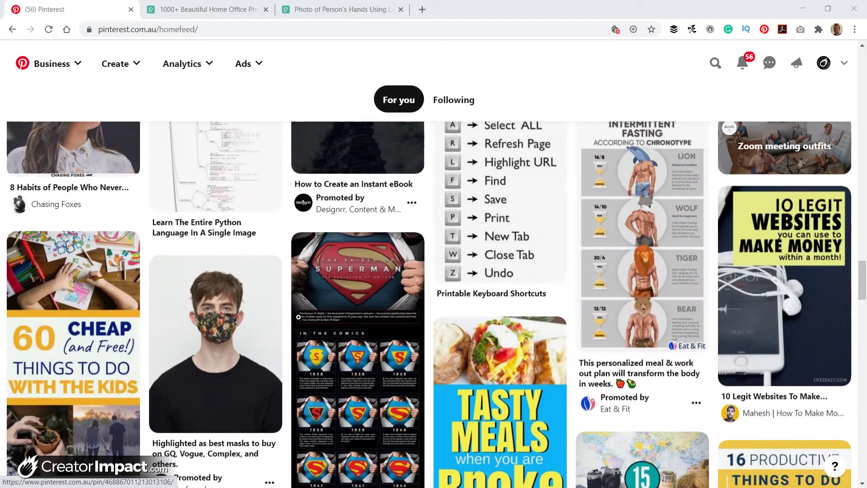
mouse_move(316, 261)
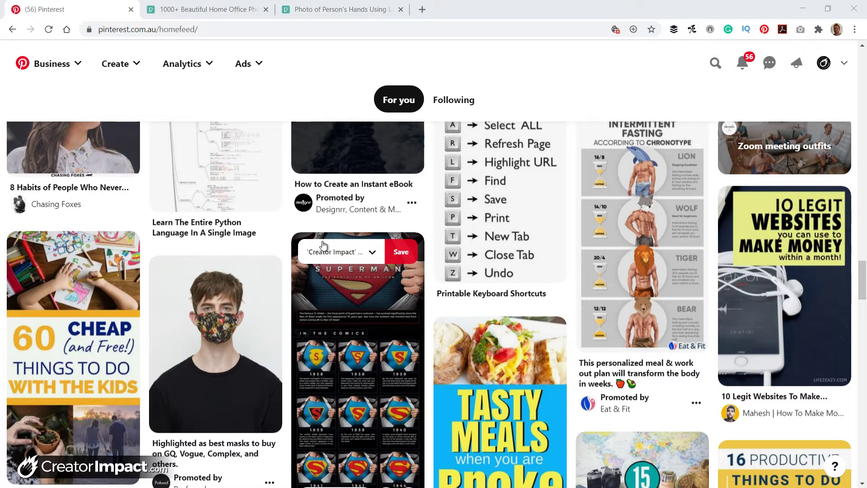
scroll(336, 246, "up", 3)
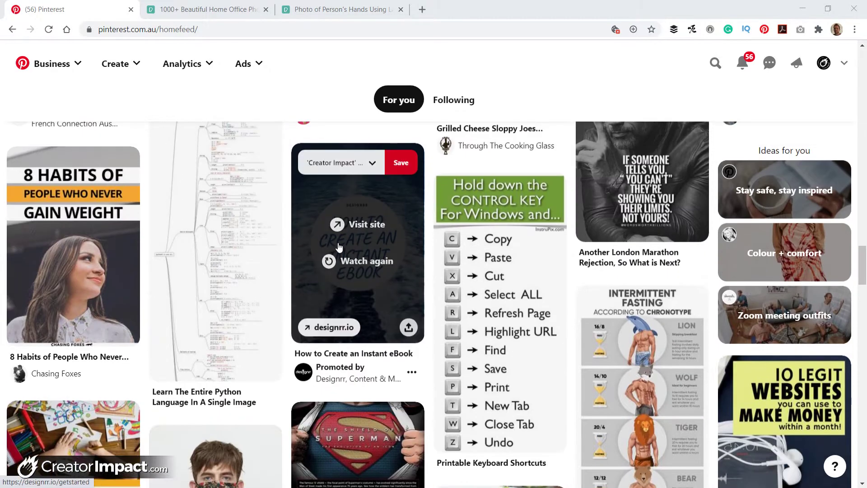
mouse_move(256, 343)
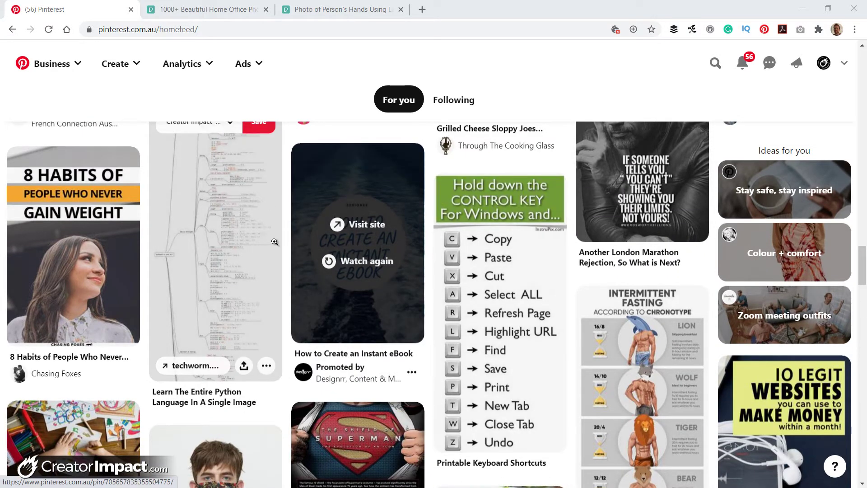
scroll(256, 342, "down", 3)
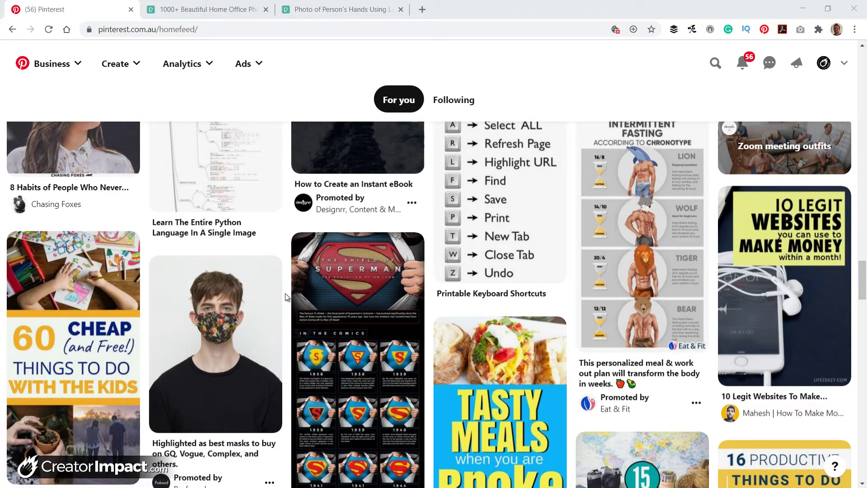
mouse_move(335, 217)
scroll(293, 244, "down", 6)
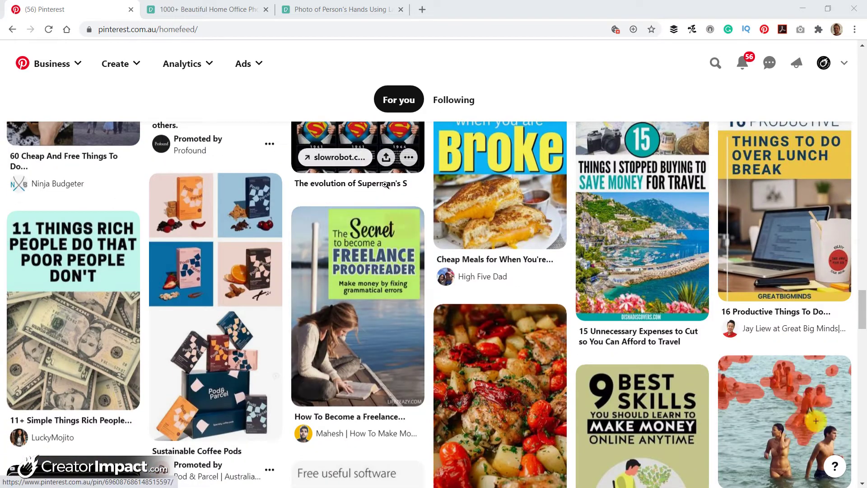
mouse_move(548, 213)
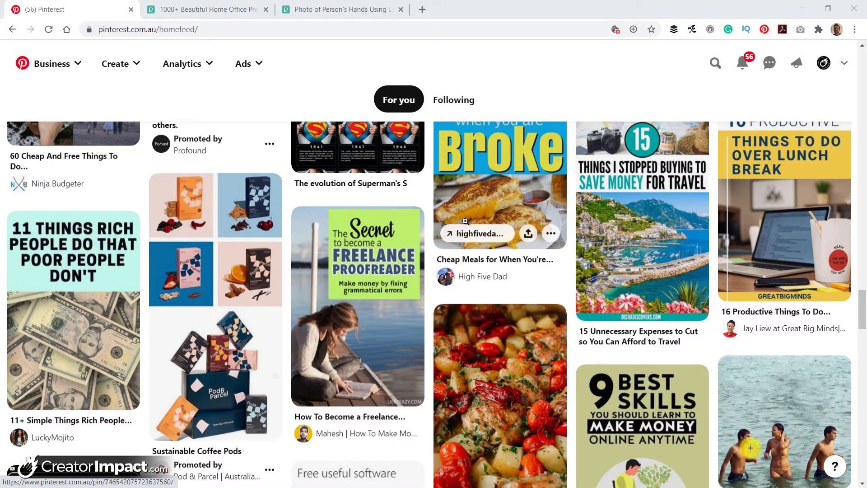
mouse_move(208, 270)
mouse_move(294, 149)
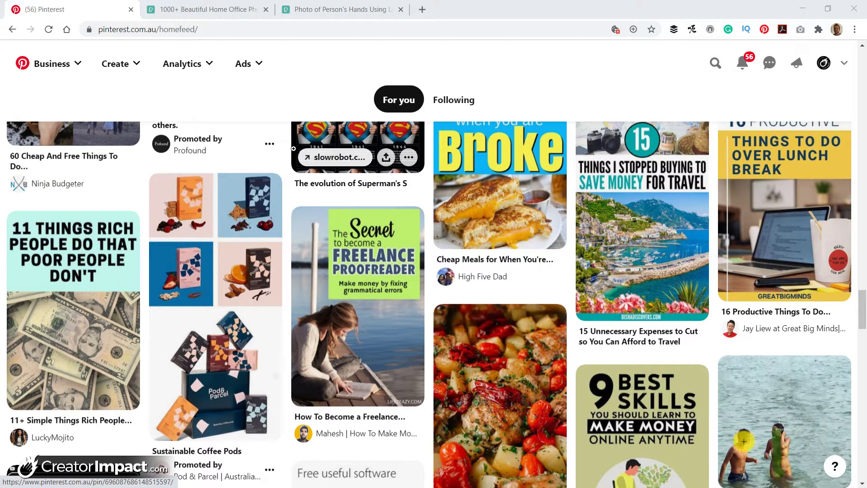
scroll(270, 267, "down", 8)
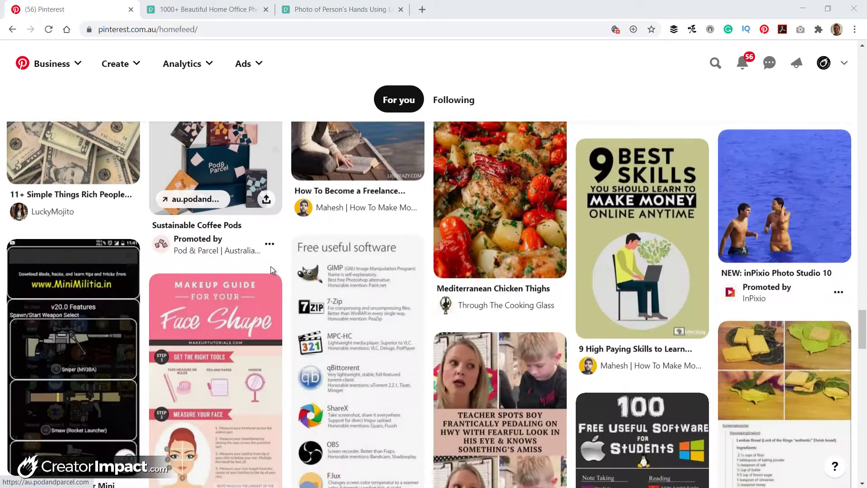
scroll(269, 365, "up", 4)
scroll(269, 364, "up", 6)
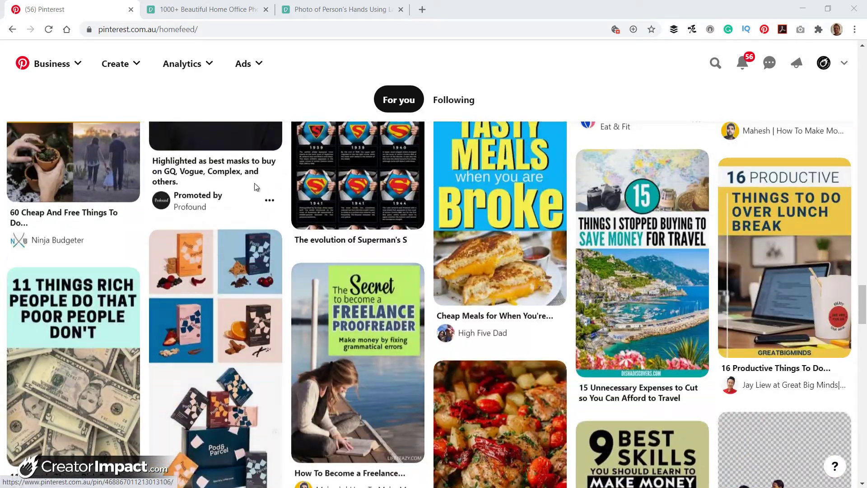
mouse_move(471, 130)
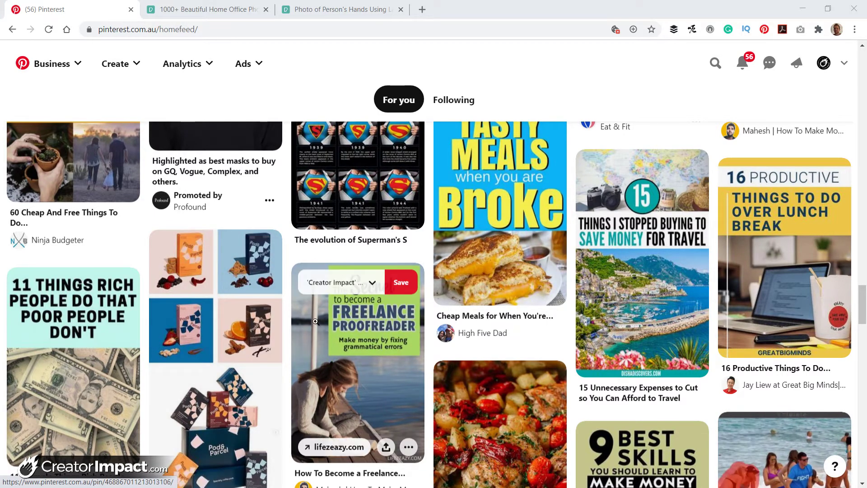
mouse_move(434, 294)
mouse_move(365, 282)
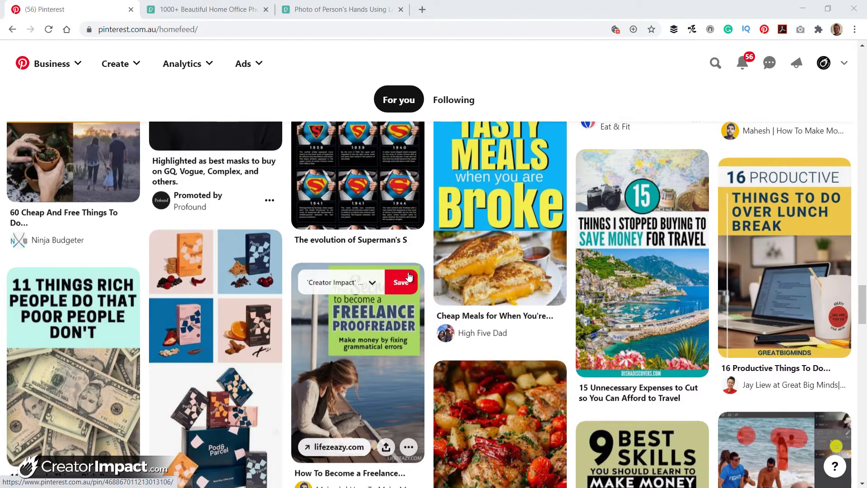
mouse_move(383, 165)
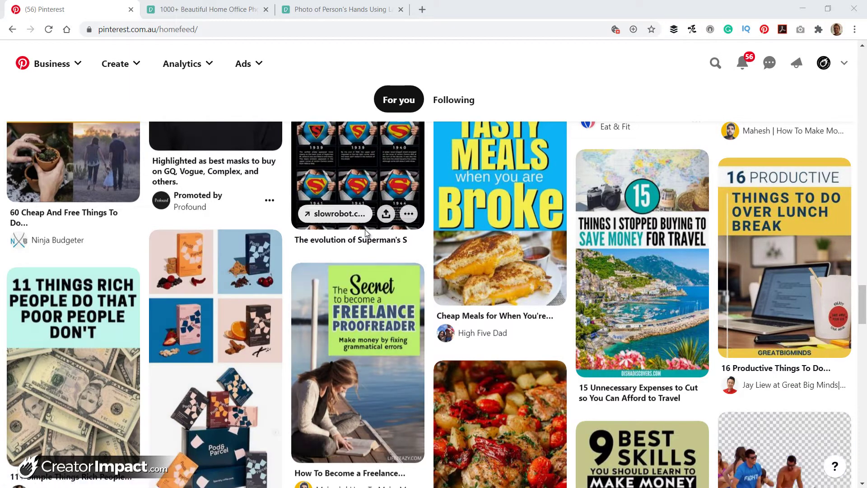
scroll(330, 374, "up", 6)
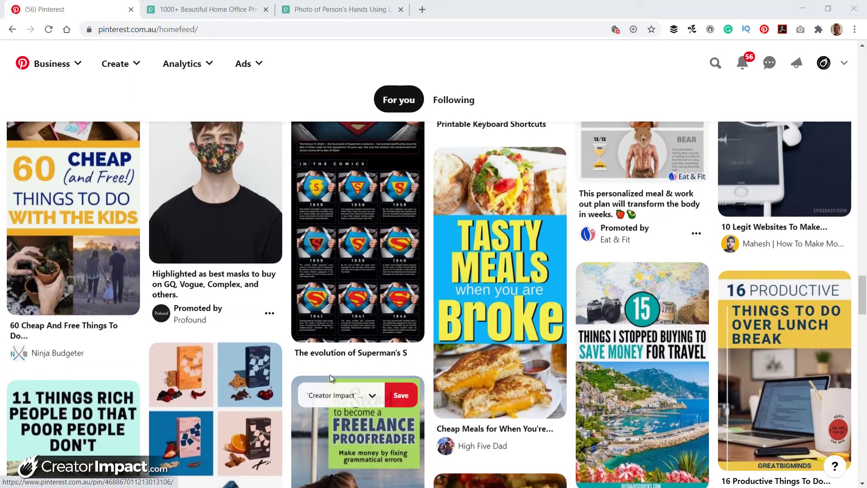
scroll(329, 378, "down", 2)
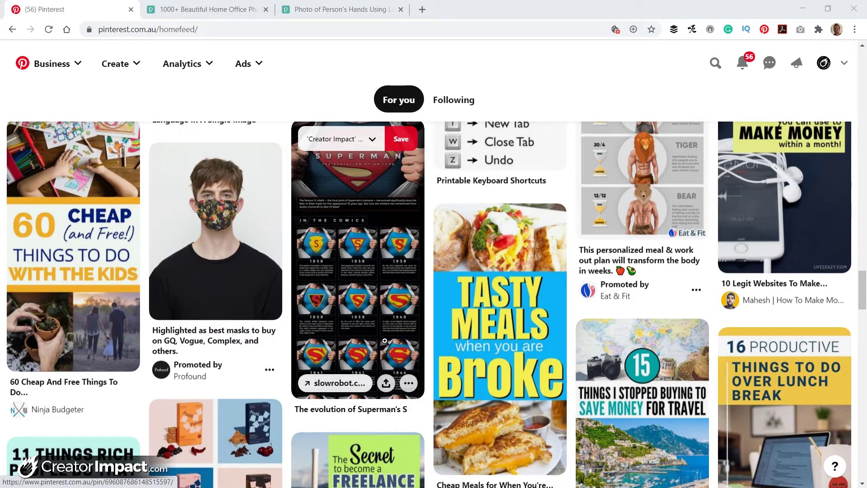
scroll(385, 340, "down", 2)
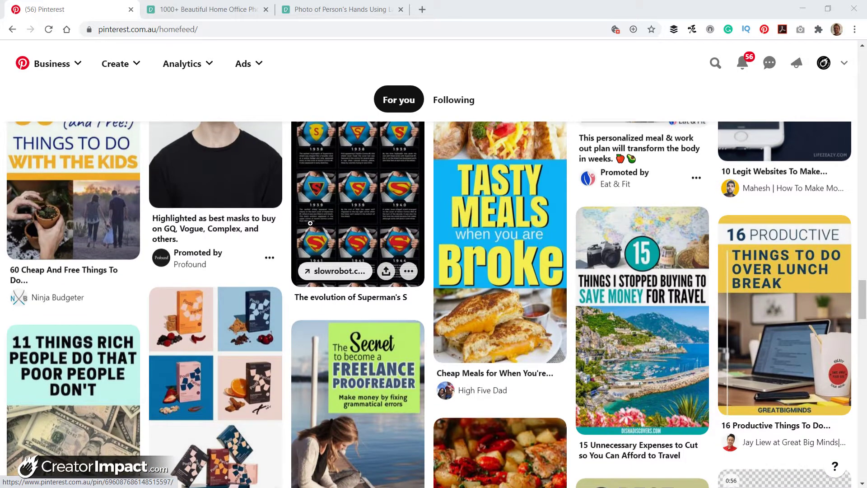
scroll(340, 291, "up", 1)
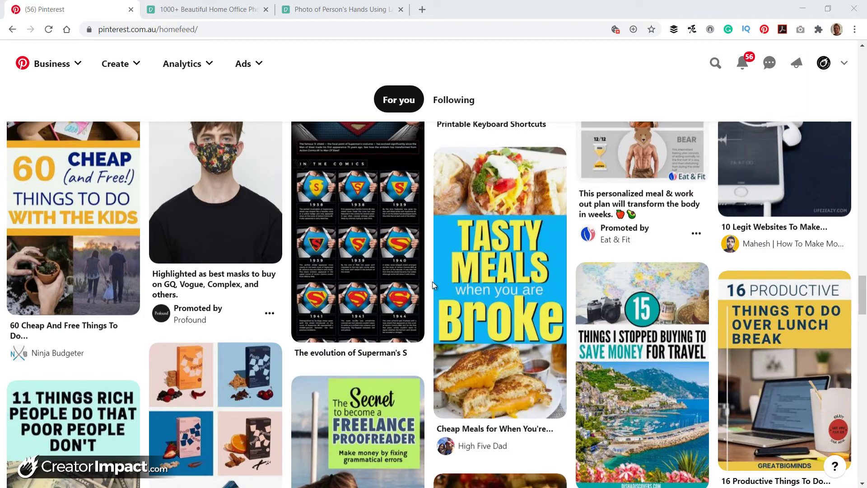
scroll(432, 281, "down", 2)
scroll(431, 271, "down", 3)
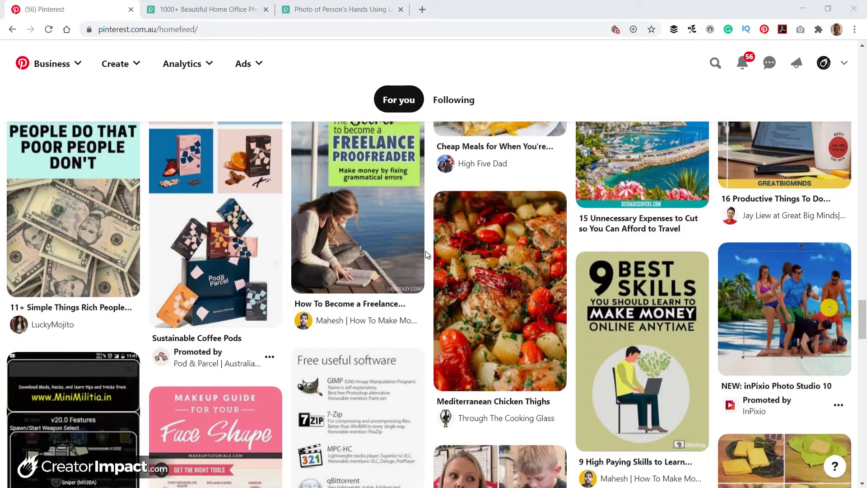
scroll(426, 251, "down", 2)
scroll(426, 251, "down", 3)
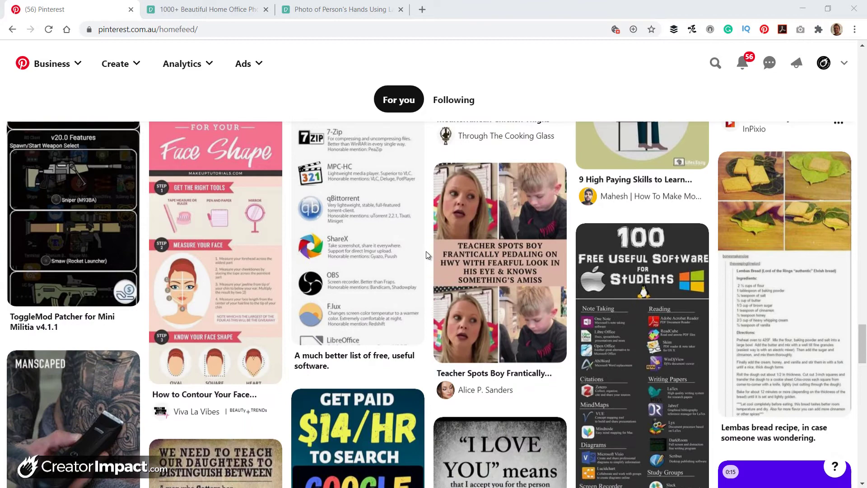
scroll(427, 251, "down", 1)
mouse_move(653, 370)
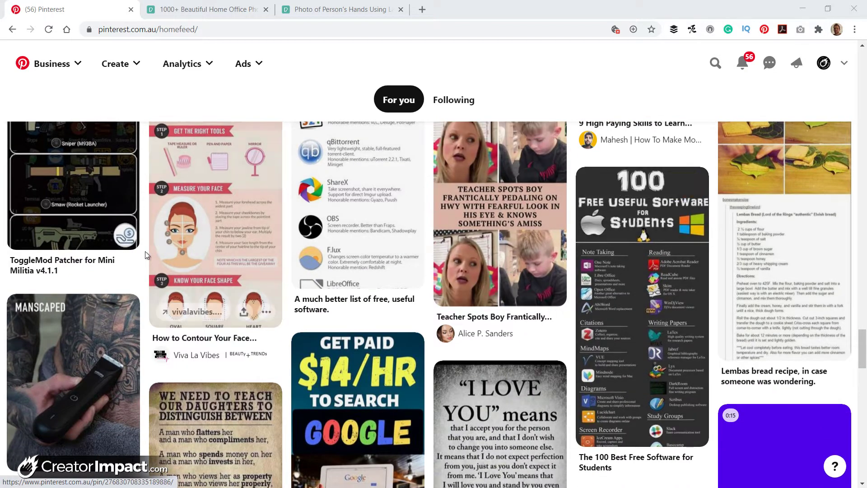
scroll(145, 251, "up", 2)
mouse_move(226, 194)
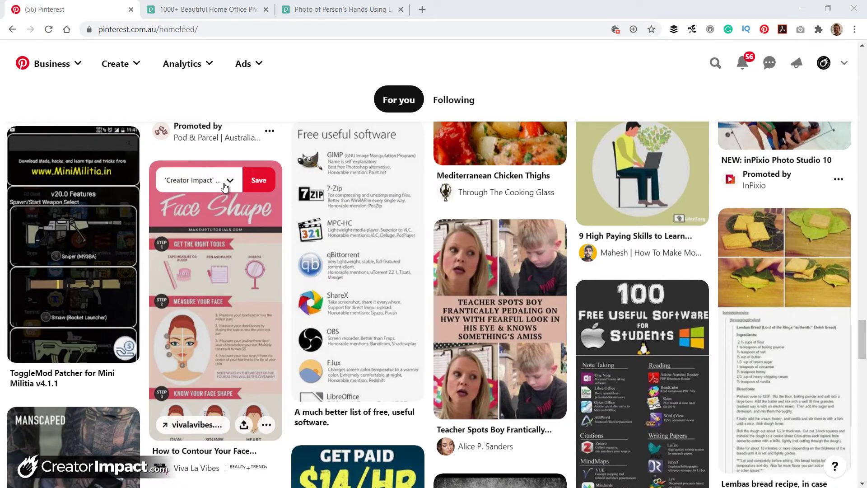
scroll(237, 238, "down", 6)
scroll(237, 238, "up", 12)
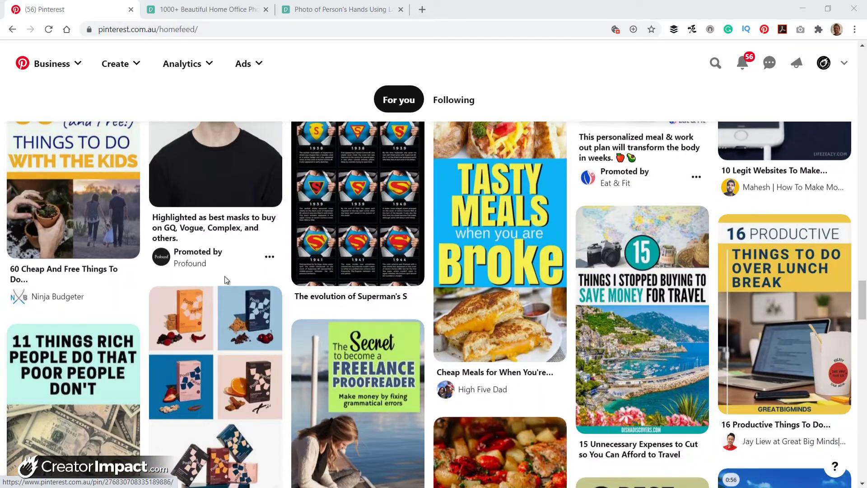
scroll(225, 279, "up", 3)
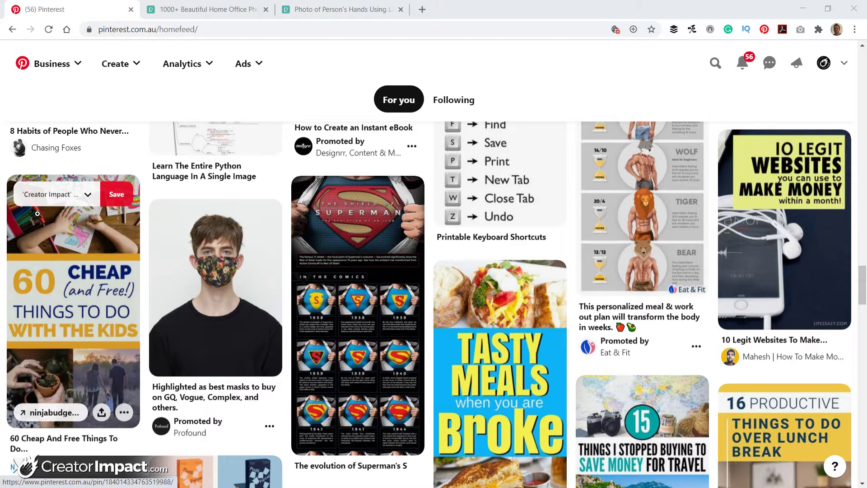
scroll(314, 282, "up", 1)
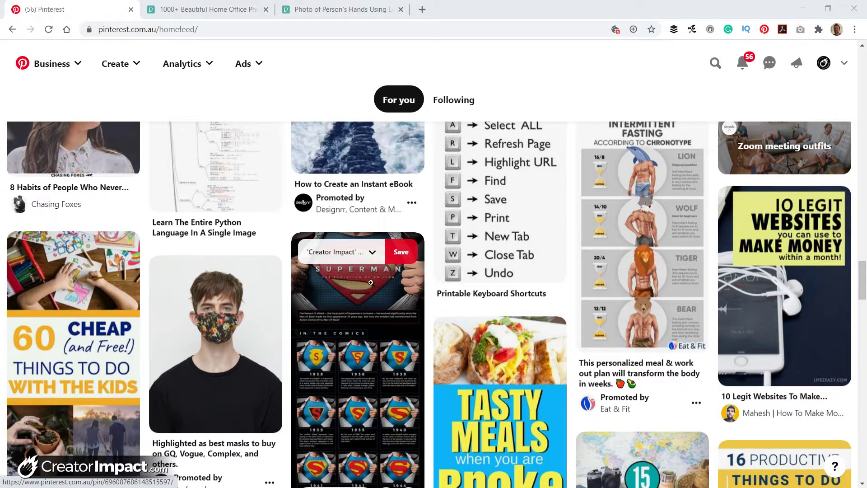
scroll(333, 280, "down", 2)
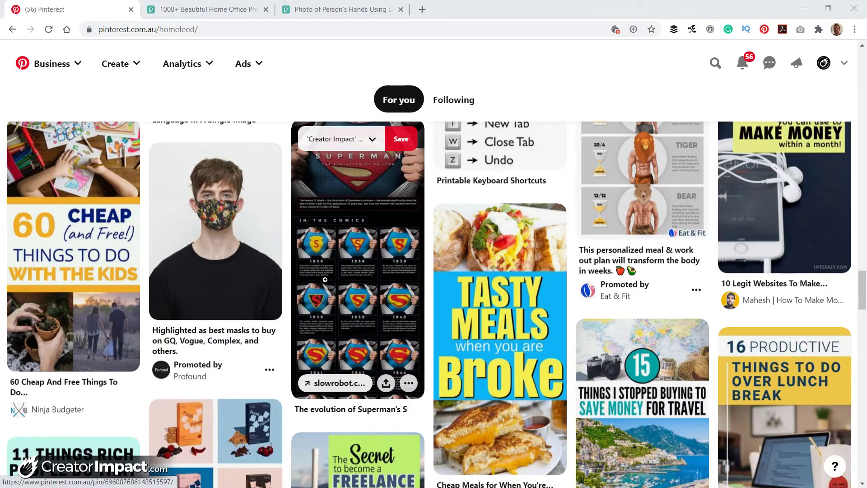
scroll(348, 279, "down", 5)
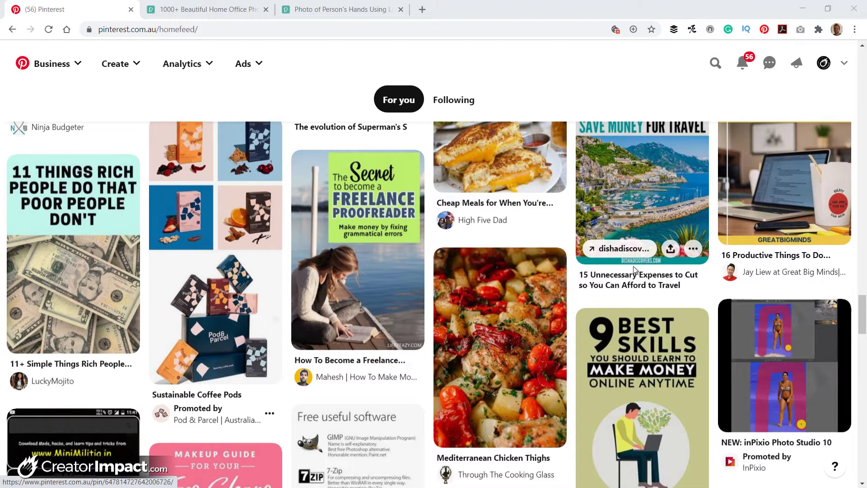
scroll(741, 291, "up", 3)
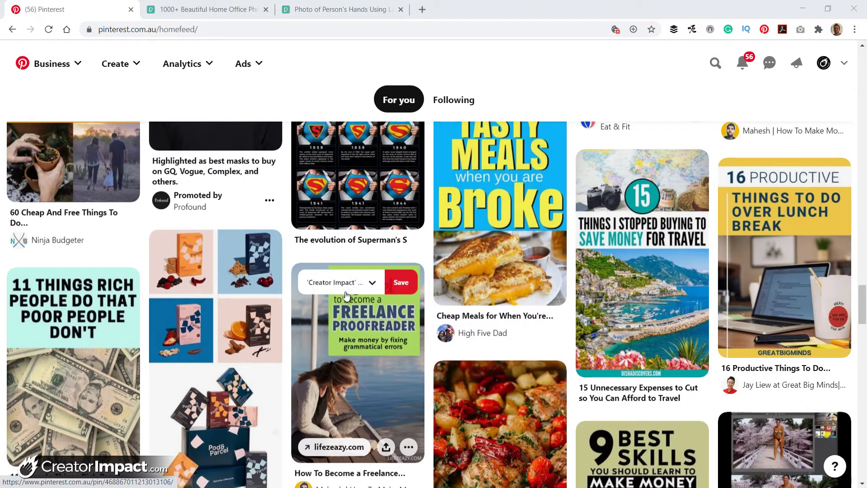
scroll(446, 368, "down", 5)
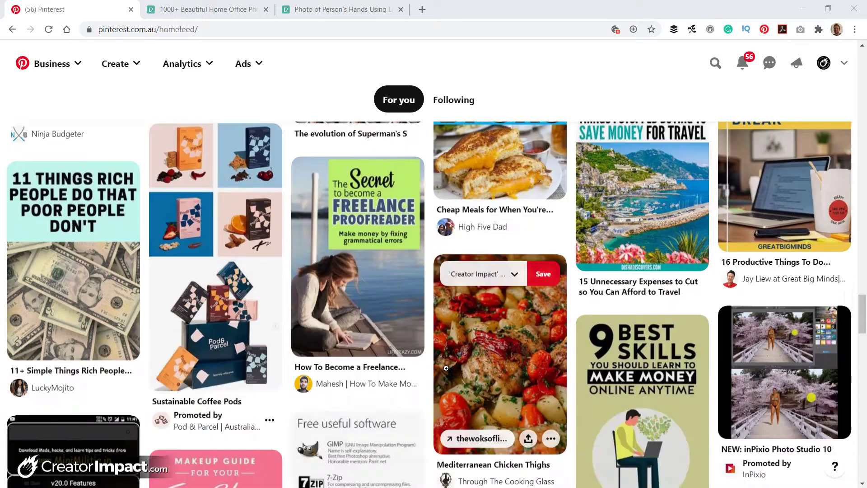
scroll(446, 368, "down", 4)
scroll(445, 368, "down", 5)
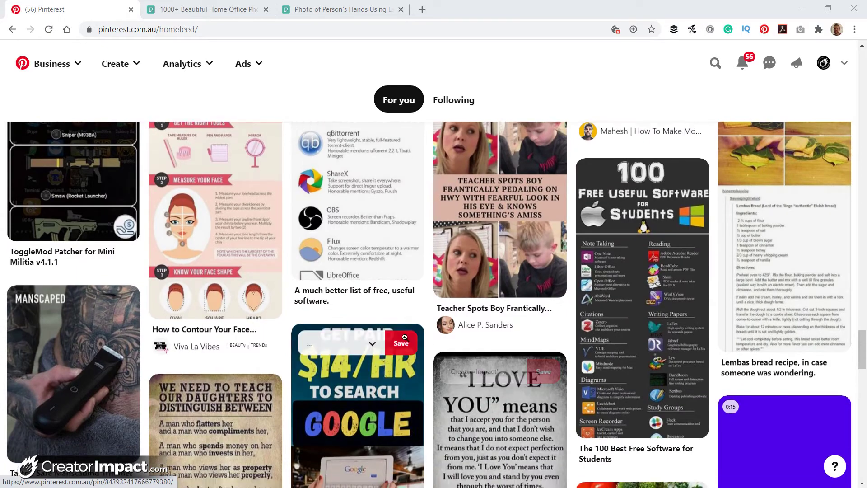
scroll(311, 262, "up", 8)
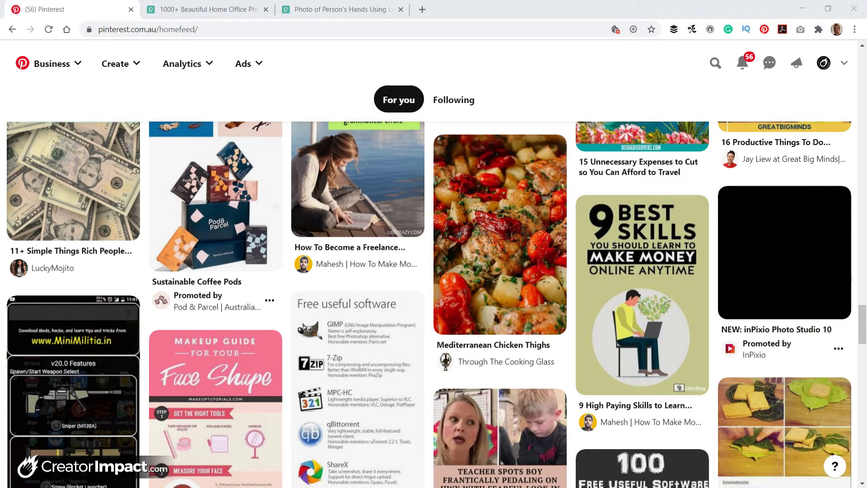
Open the Pexels page for 'Person's Hands Using Laptop' with the blank screen.
left_click(205, 11)
left_click(325, 11)
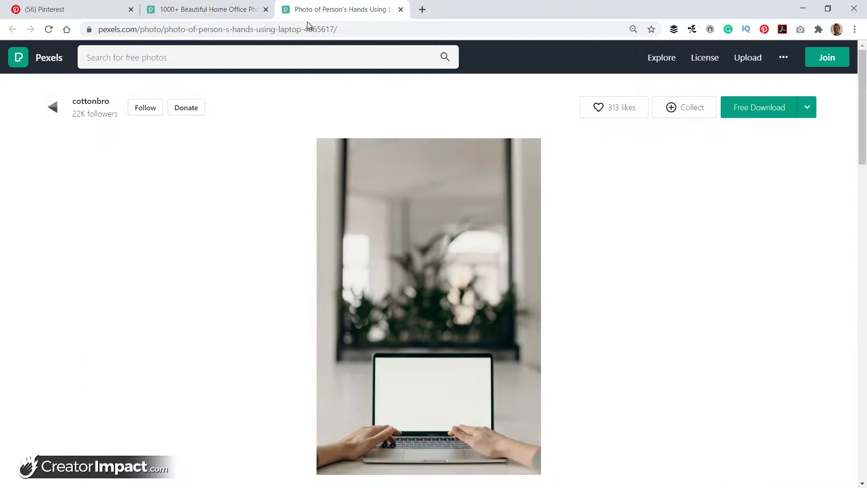
scroll(469, 135, "down", 1)
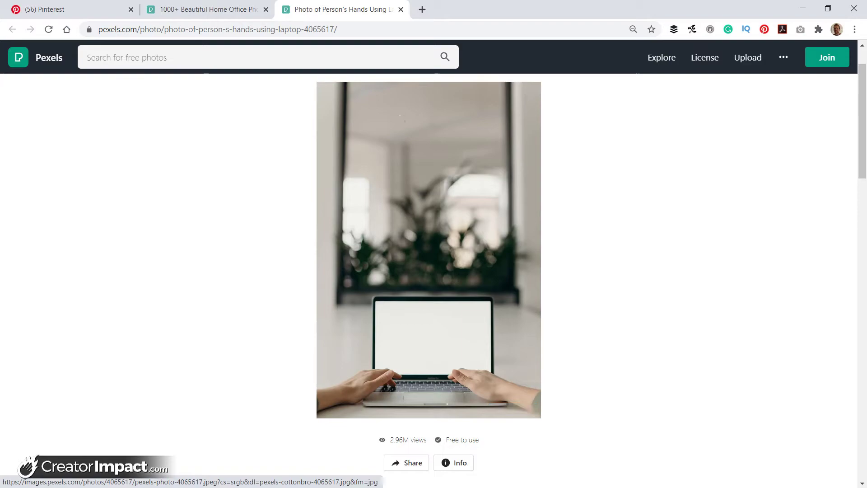
Create a new white 683 × 1024 px document, Untitled-1, via File > New.
key("alt+Tab")
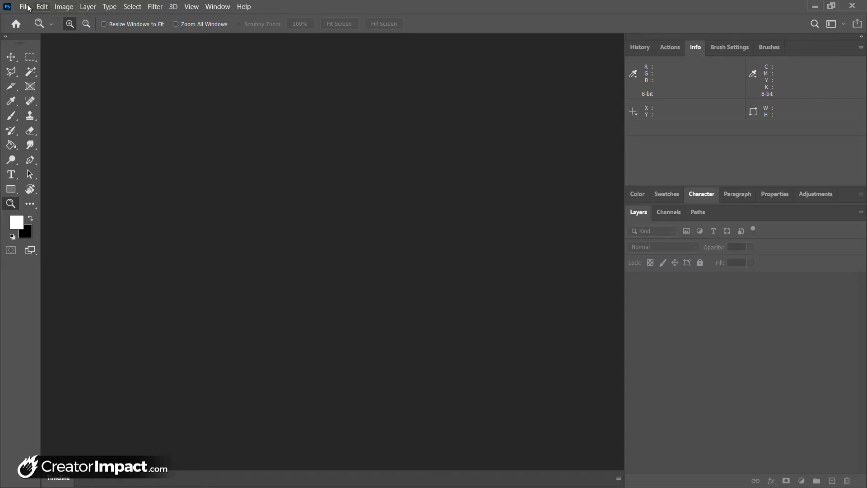
left_click(26, 7)
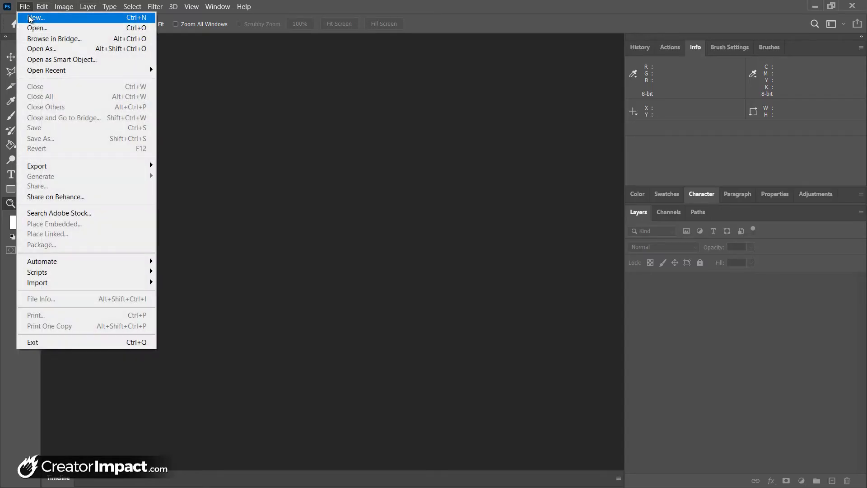
left_click(30, 18)
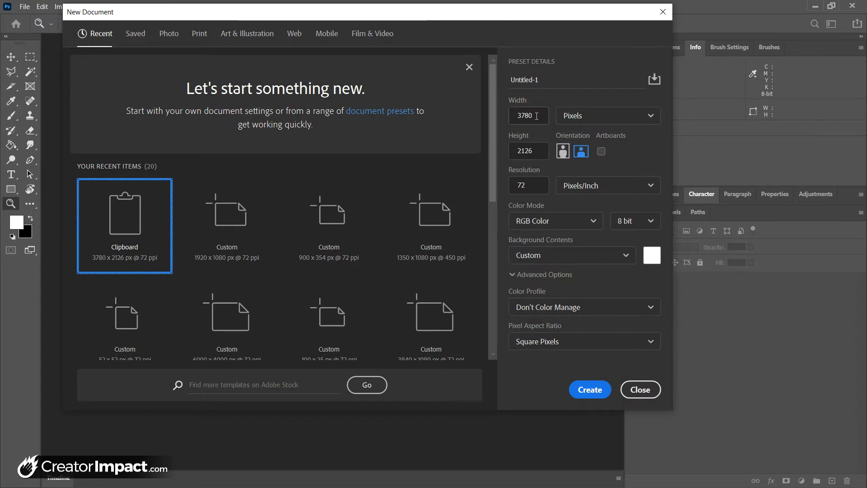
left_click(536, 116)
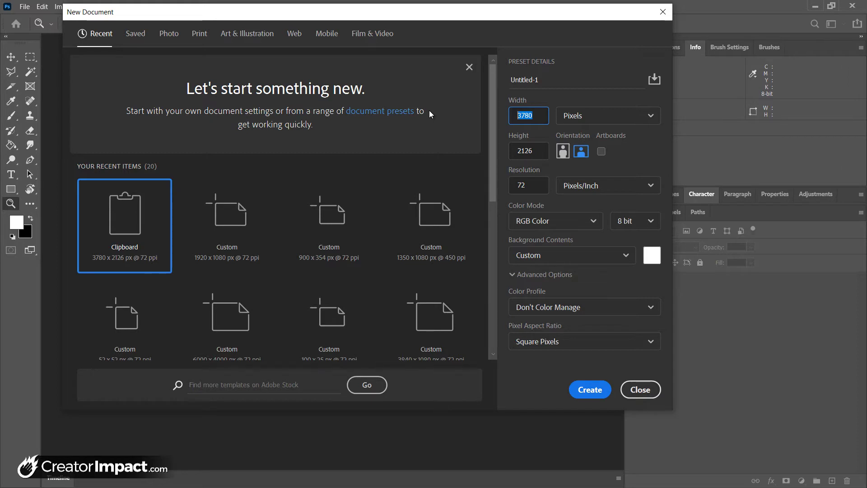
type("683")
left_click(548, 155)
type("102")
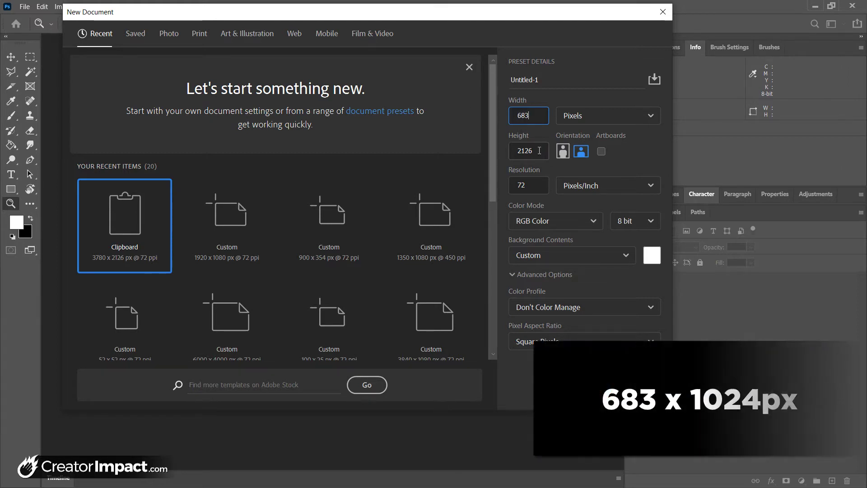
type("4")
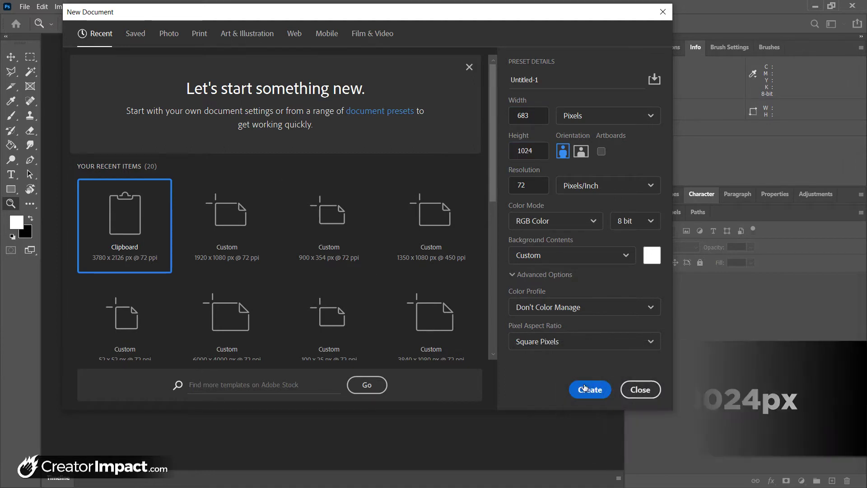
left_click(588, 443)
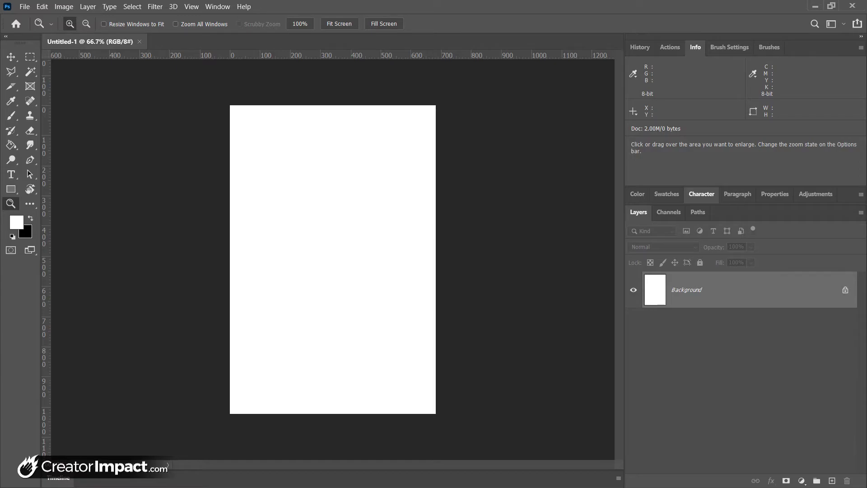
Copy the laptop photo from its enlarged view on Pexels.
key("alt+Tab")
left_click(472, 185)
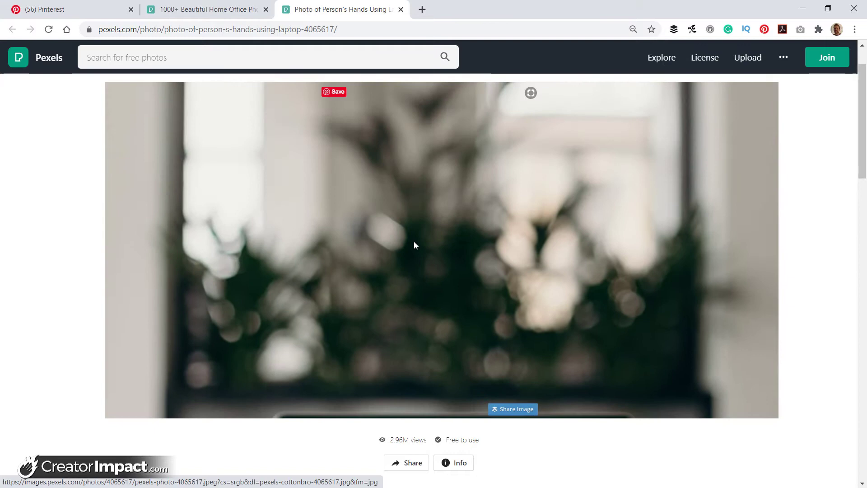
right_click(414, 242)
left_click(456, 340)
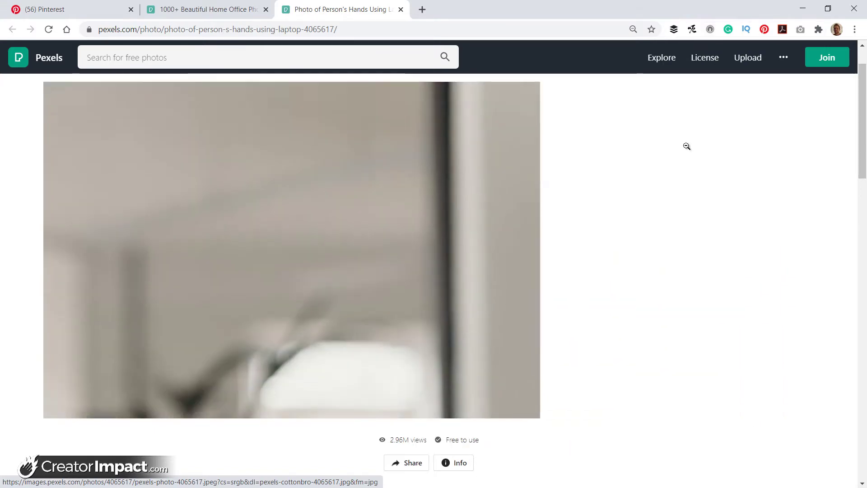
Download the laptop photo at Original size with Free Download.
left_click(686, 147)
scroll(722, 158, "up", 1)
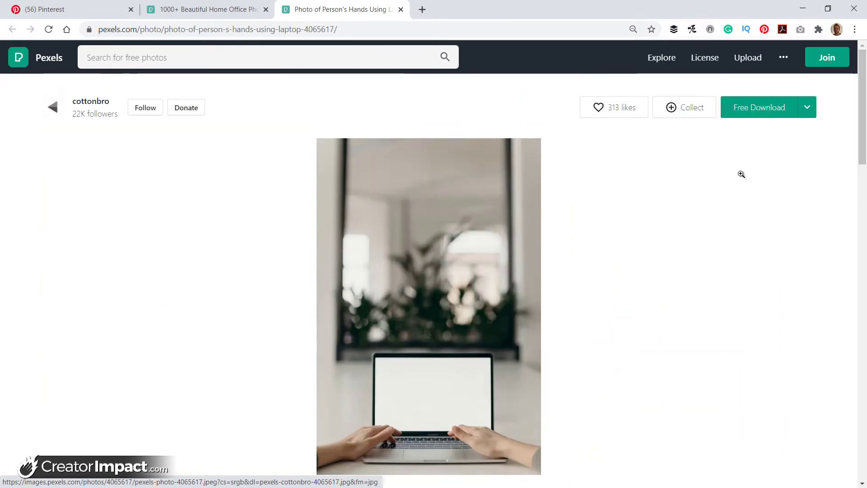
left_click(808, 107)
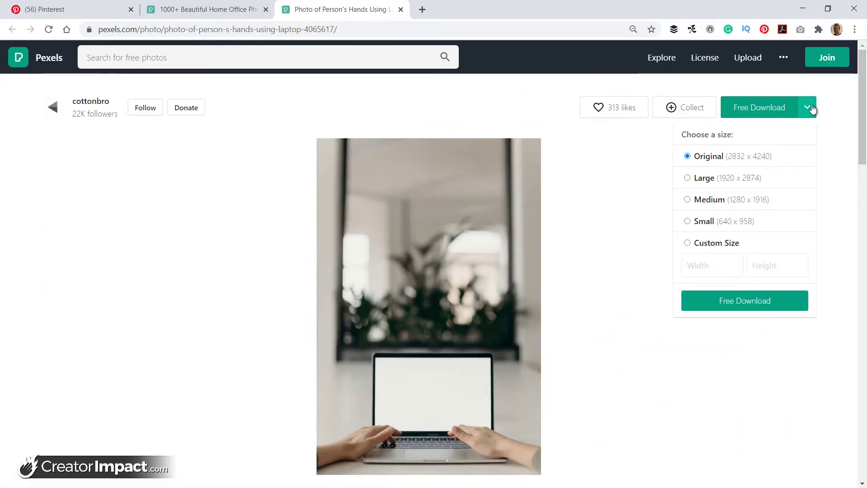
left_click(744, 301)
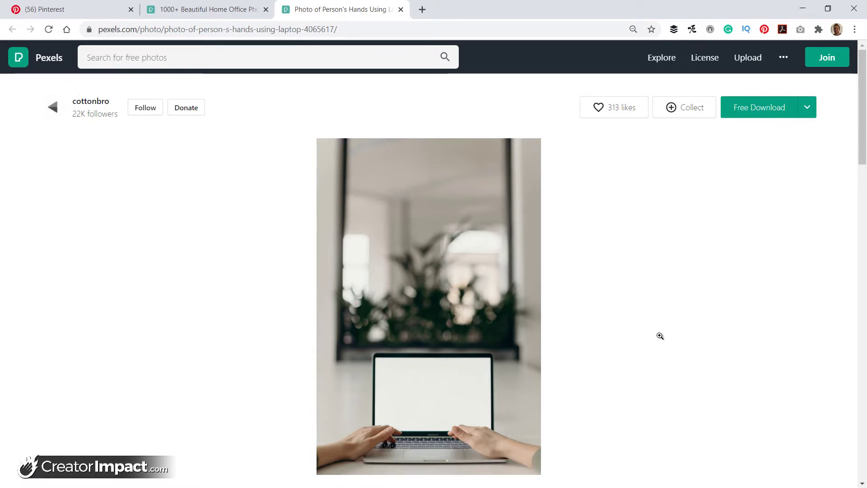
Paste the copied laptop photo into Untitled-1 as Layer 1.
left_click(803, 8)
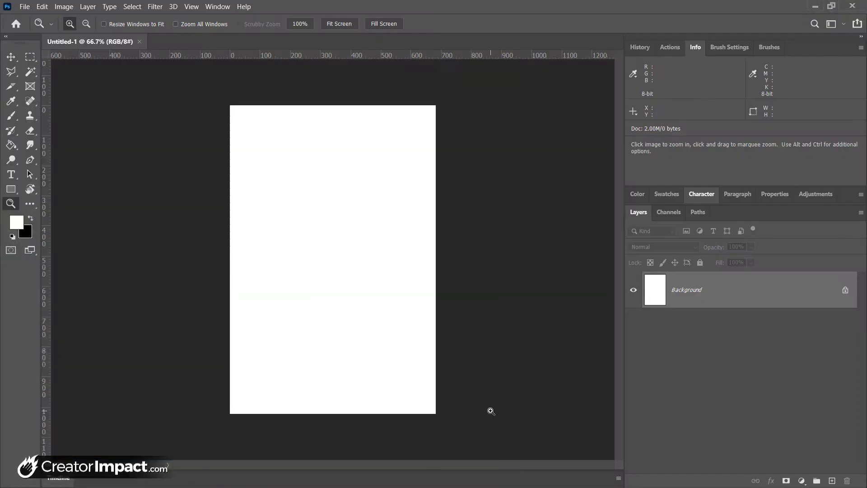
key("ctrl+v")
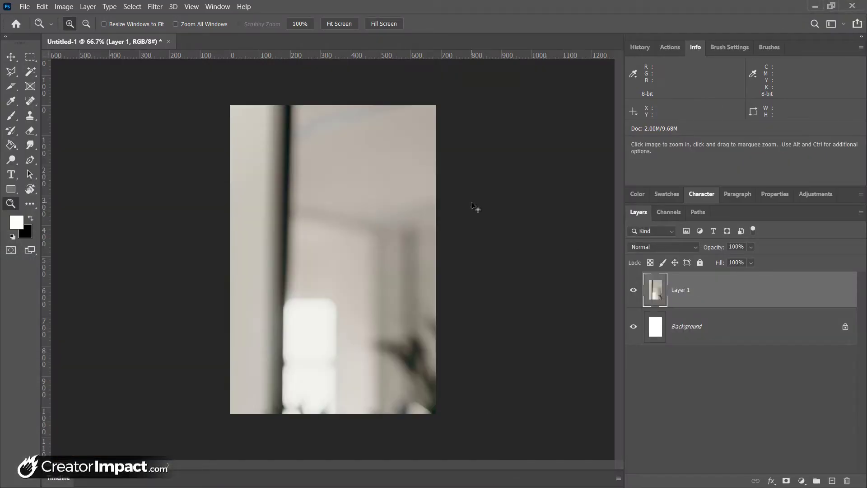
left_click(42, 6)
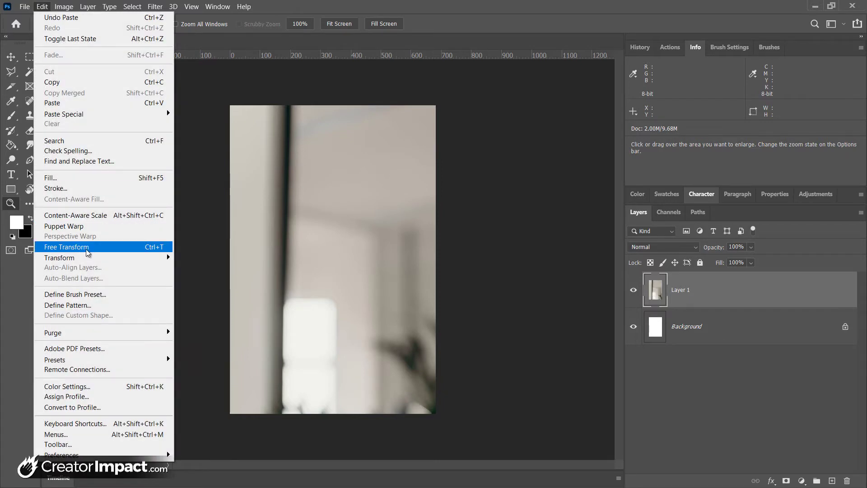
left_click(454, 4)
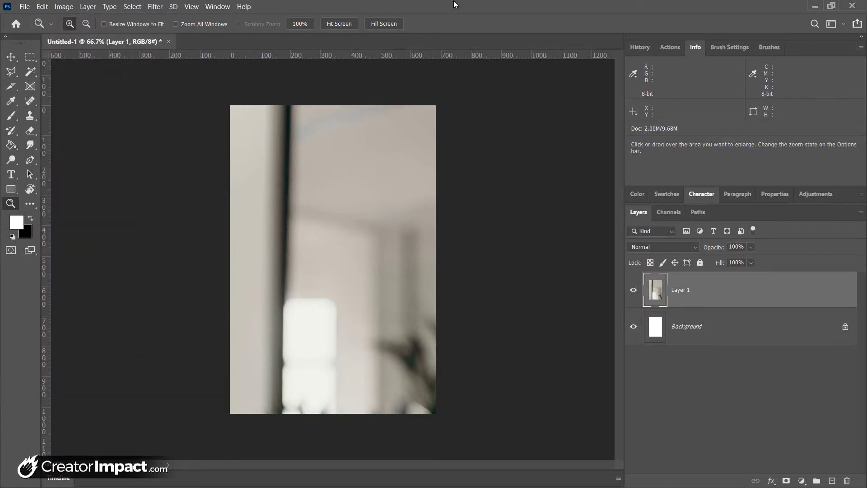
Scale the photo to about 685 × 1026 px so it fills the canvas.
key("ctrl+t")
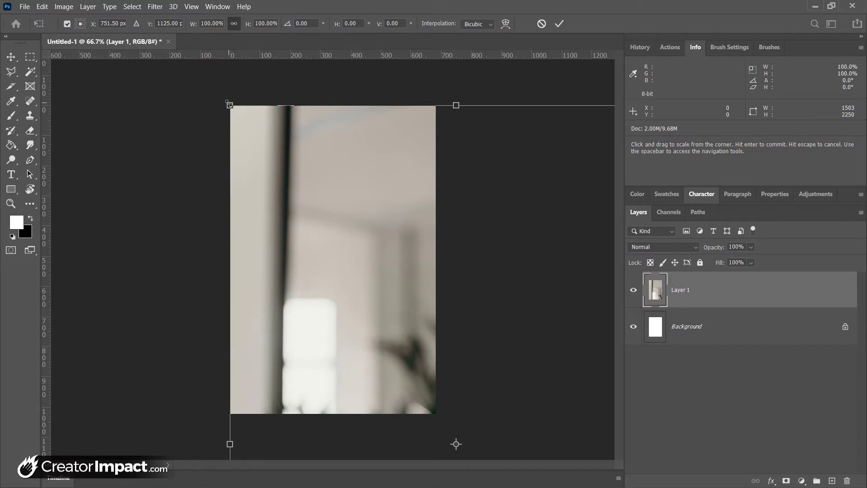
left_click_drag(229, 106, 329, 247)
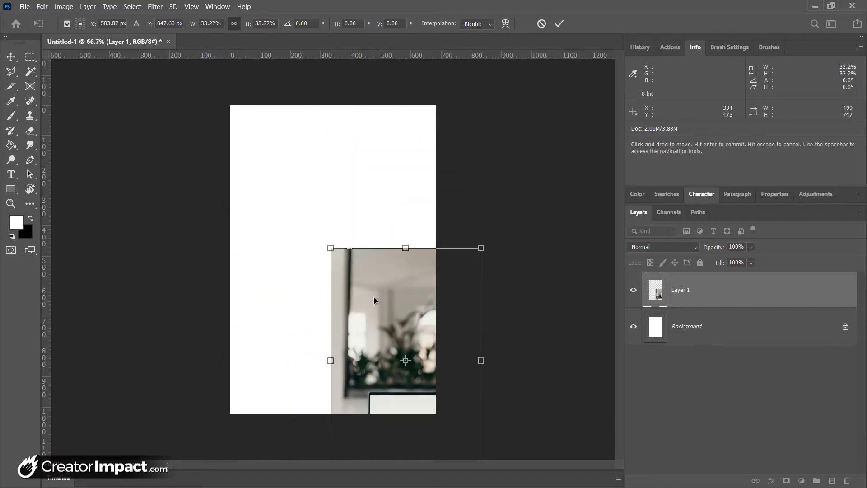
left_click_drag(374, 300, 273, 154)
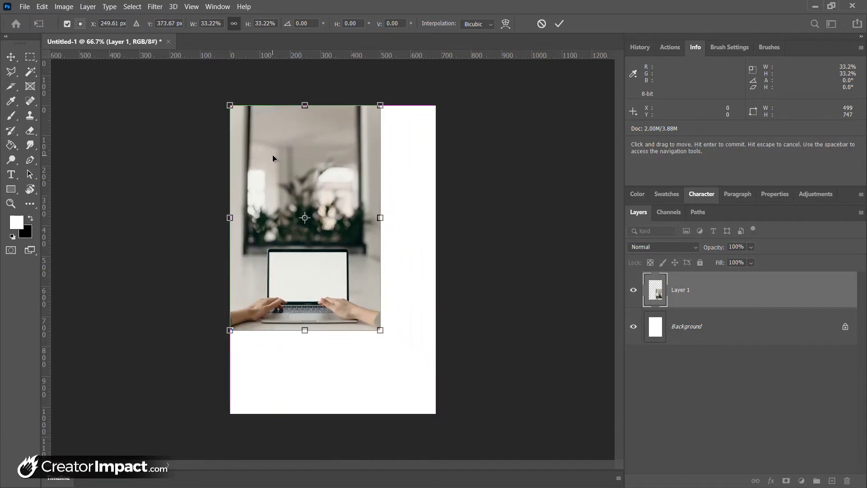
mouse_move(389, 341)
left_mouse_down()
mouse_move(382, 319)
mouse_move(393, 356)
mouse_move(376, 332)
left_mouse_up()
left_click_drag(345, 306, 428, 420)
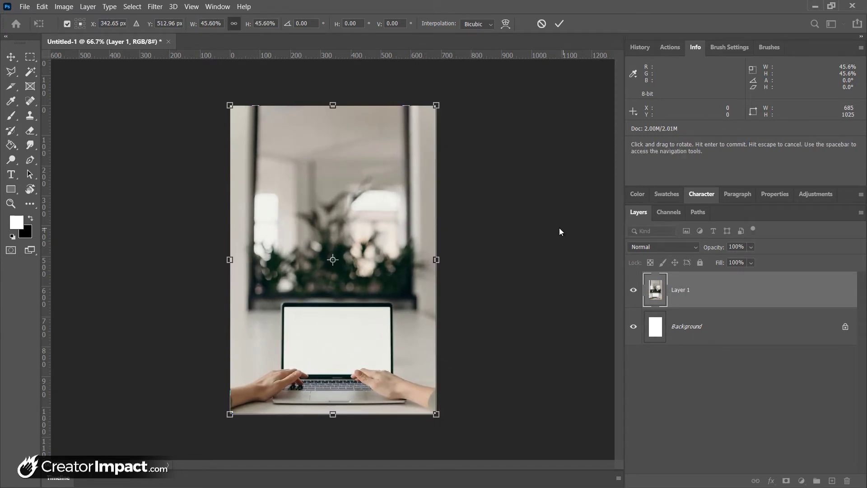
key("Return")
key("z")
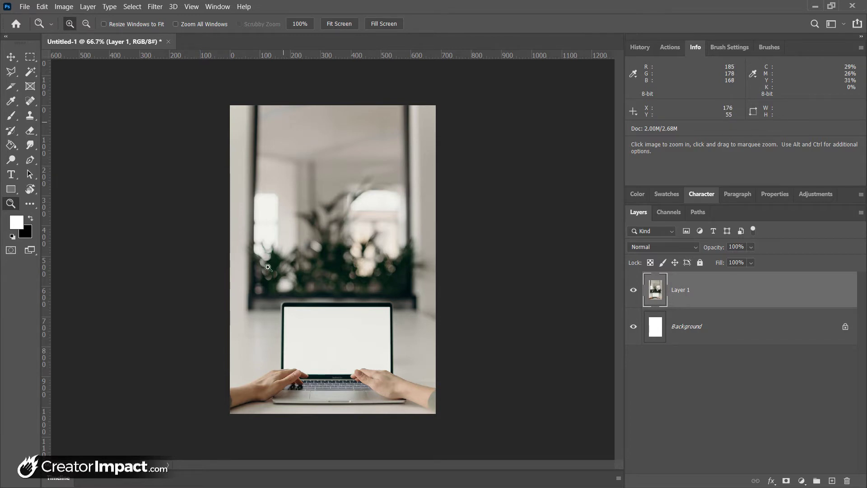
Add a white 'HOW TO START' text line near the photo's top-left.
key("t")
left_click(268, 141)
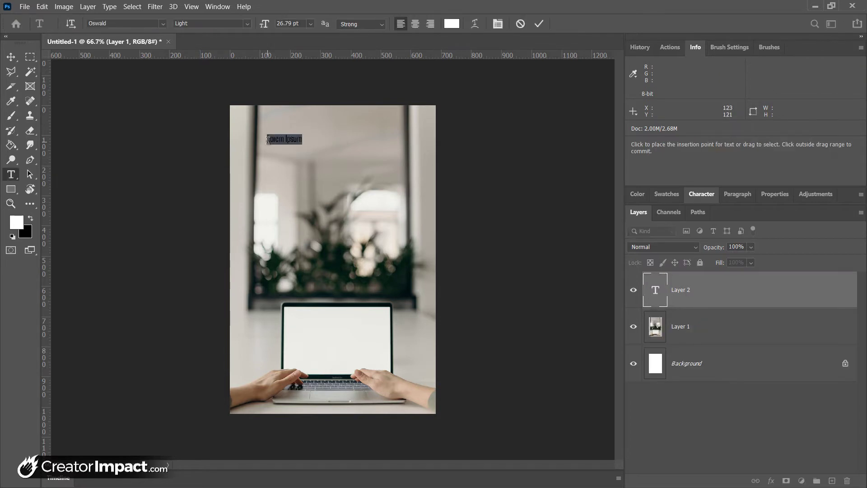
type("HOW TO START")
key("ctrl+Return")
left_click(451, 24)
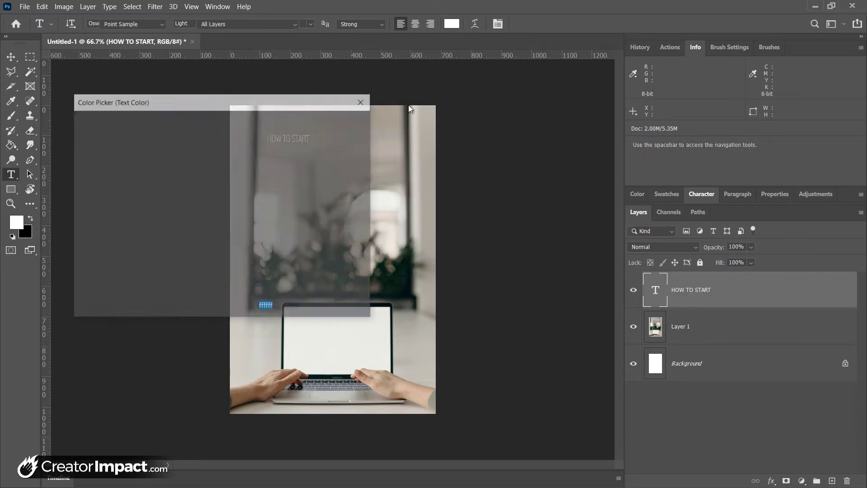
left_click(363, 101)
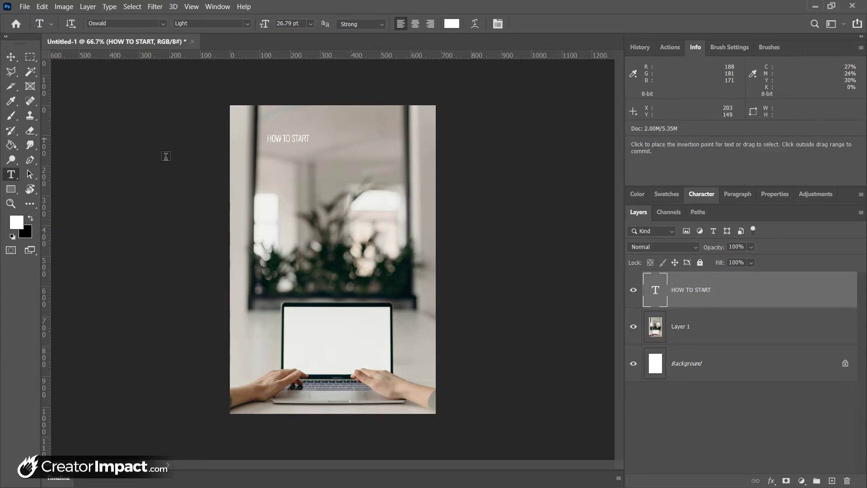
Add a second text layer, 'BLOG', just below HOW TO START.
left_click(270, 150)
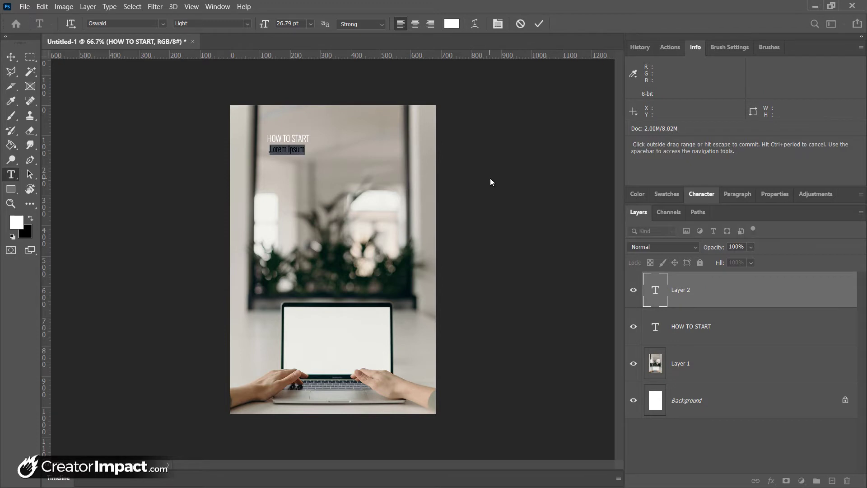
type("BLOG")
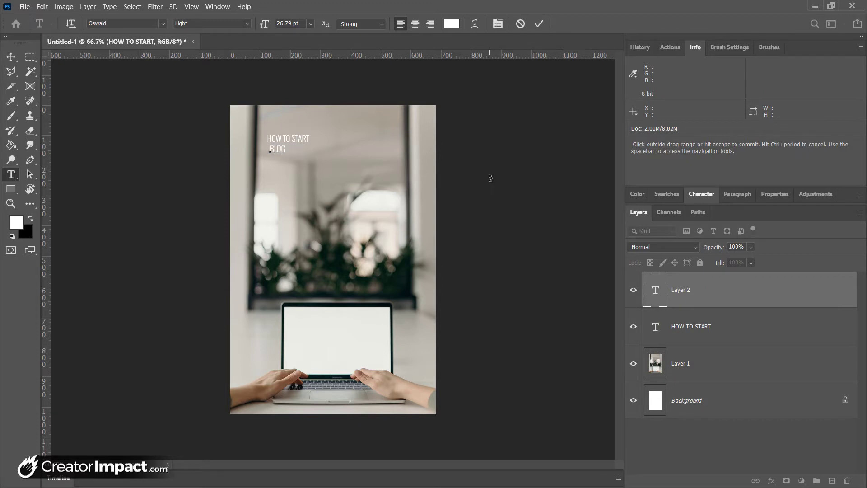
left_click(490, 178)
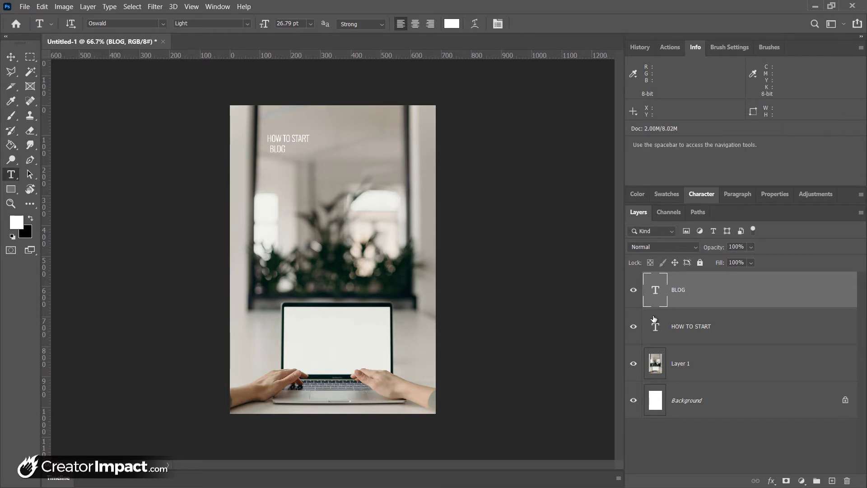
left_click(698, 325)
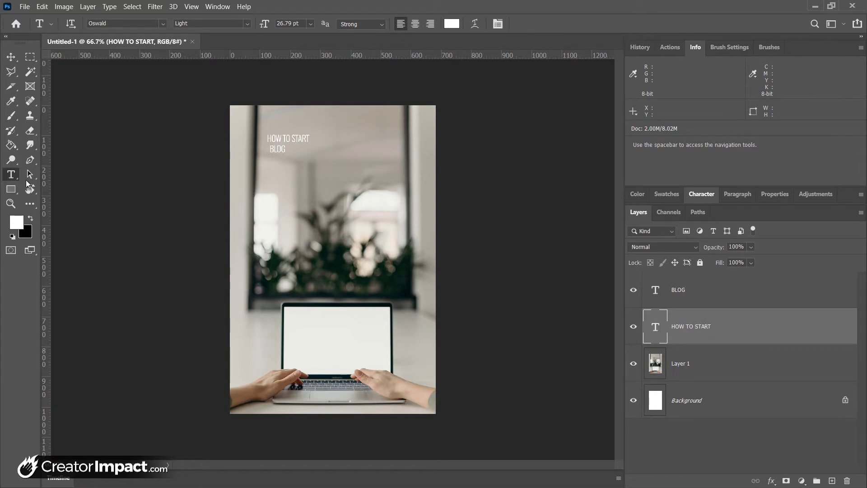
Colour both HOW TO START and BLOG black (#000000).
left_click(453, 25)
left_click_drag(133, 223, 221, 271)
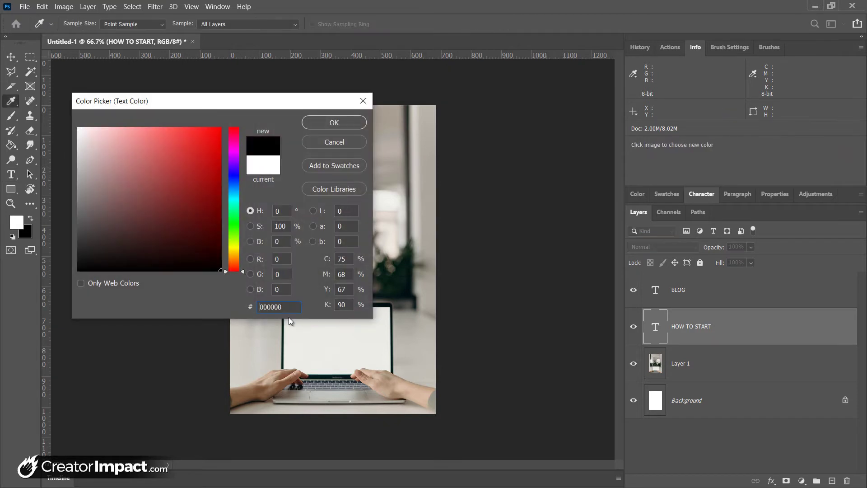
left_click(320, 124)
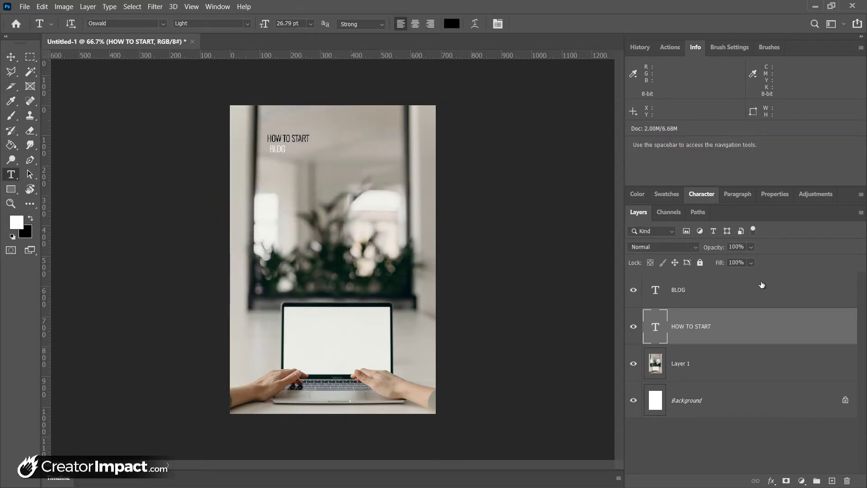
left_click(756, 290)
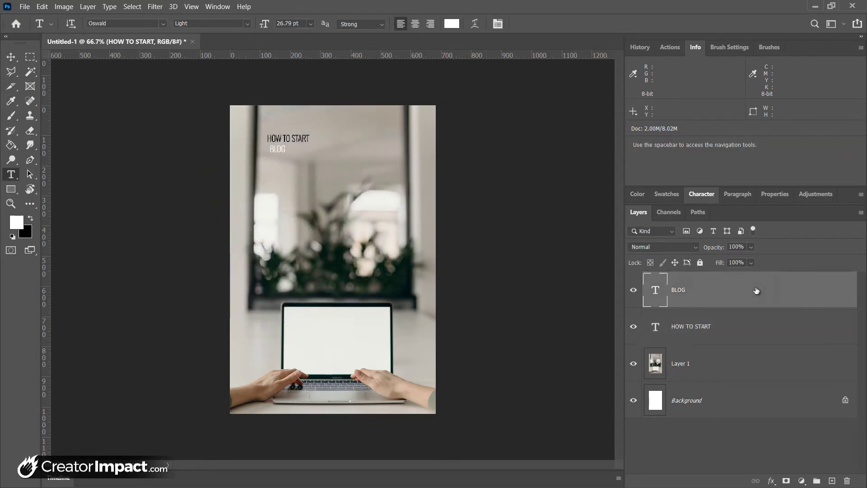
left_click(454, 28)
type("000000")
left_click(345, 124)
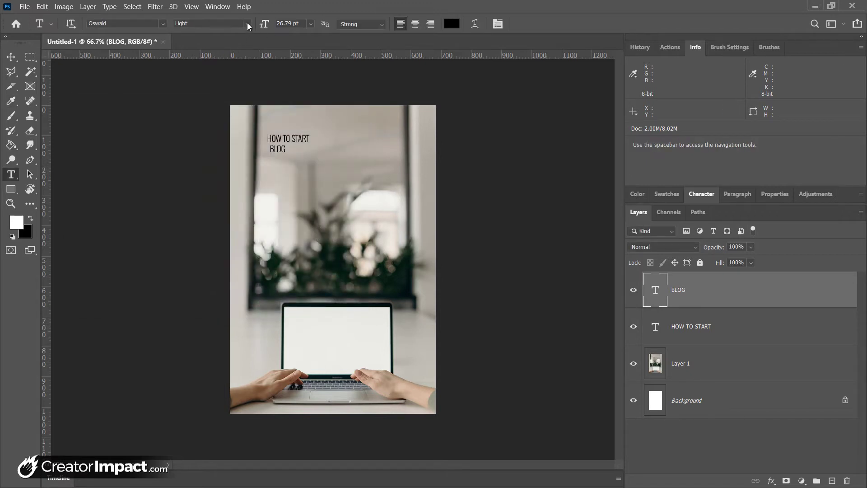
Set the BLOG text to Oswald Bold.
left_click(248, 23)
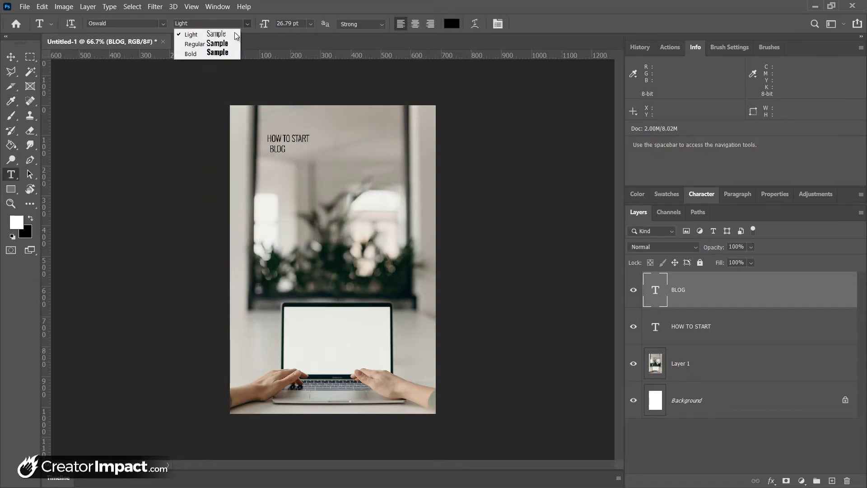
left_click(223, 54)
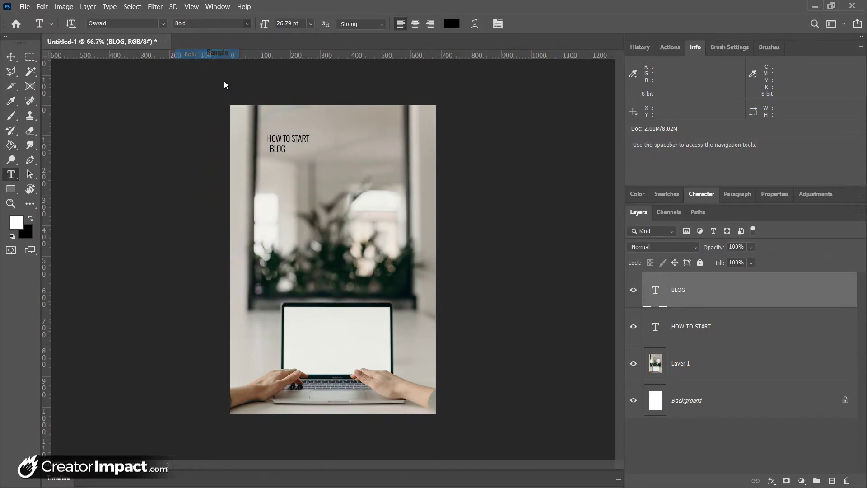
left_click(162, 23)
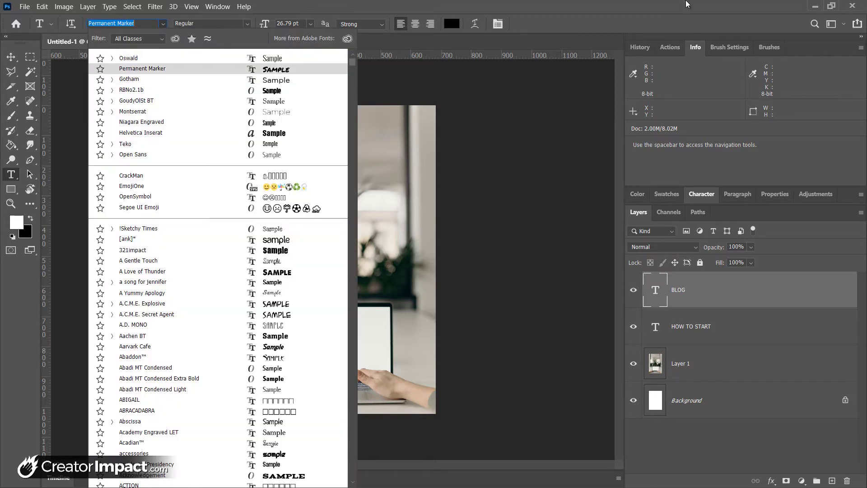
left_click(663, 35)
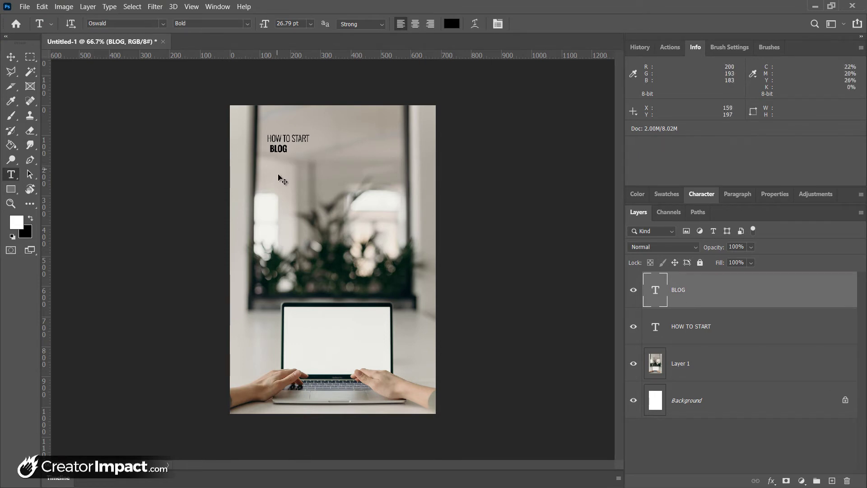
Scale HOW TO START and BLOG together to about 338% with Free Transform.
left_click_drag(282, 154, 288, 154)
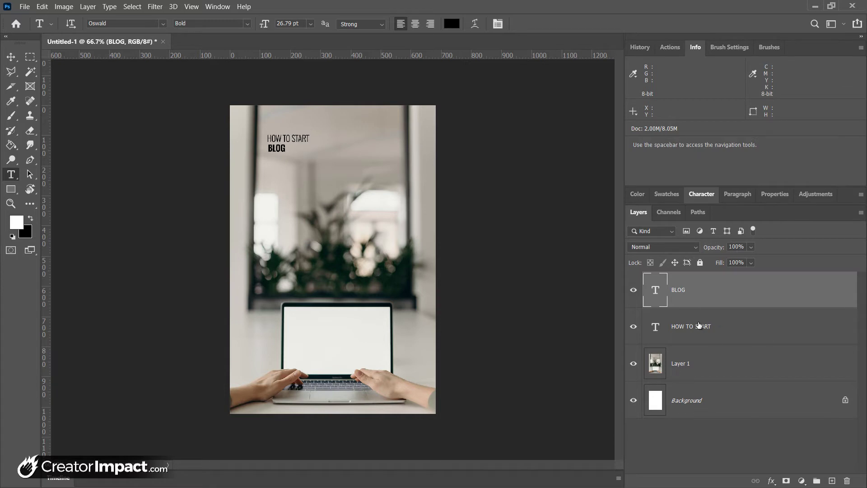
left_click(721, 334, "shift")
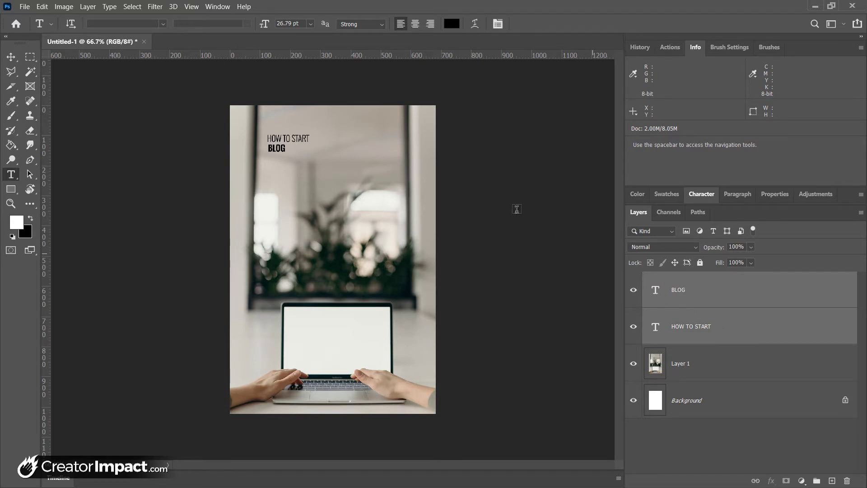
left_click(42, 7)
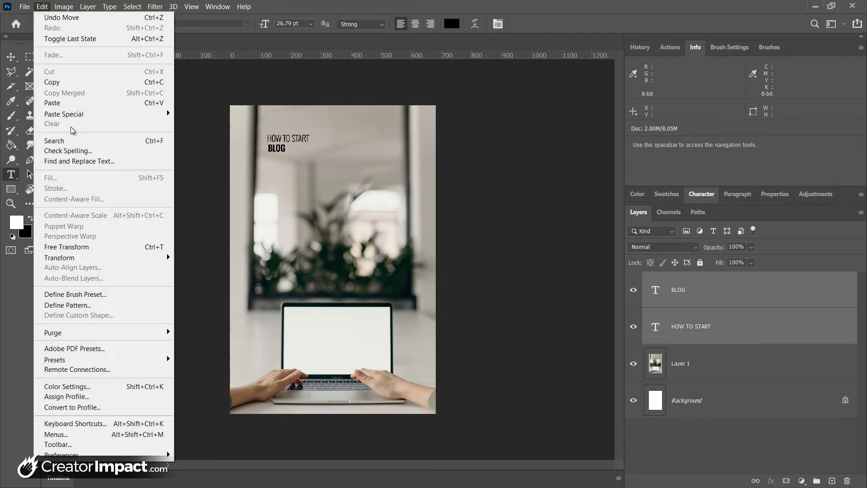
left_click(95, 251)
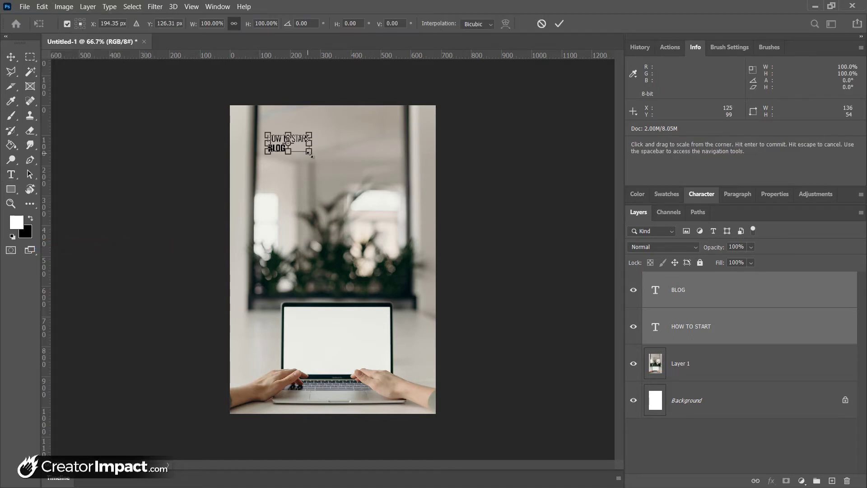
left_click_drag(312, 154, 388, 237)
key("ctrl+z")
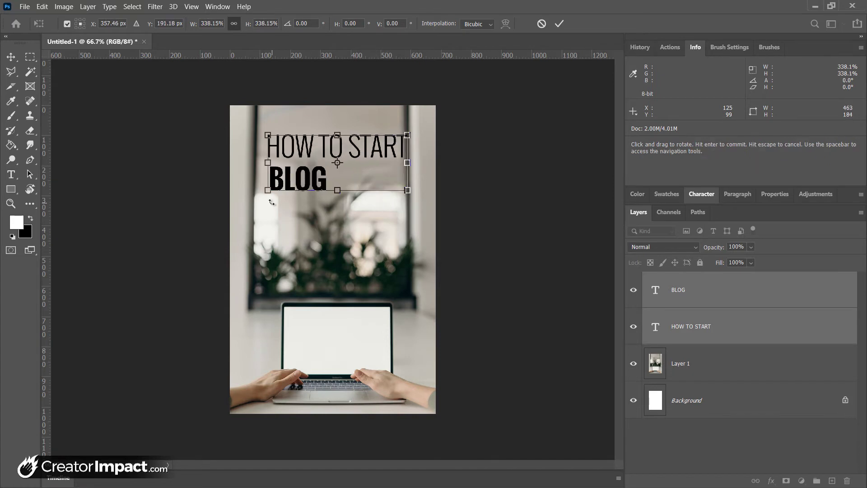
left_click_drag(335, 189, 319, 175)
key("Return")
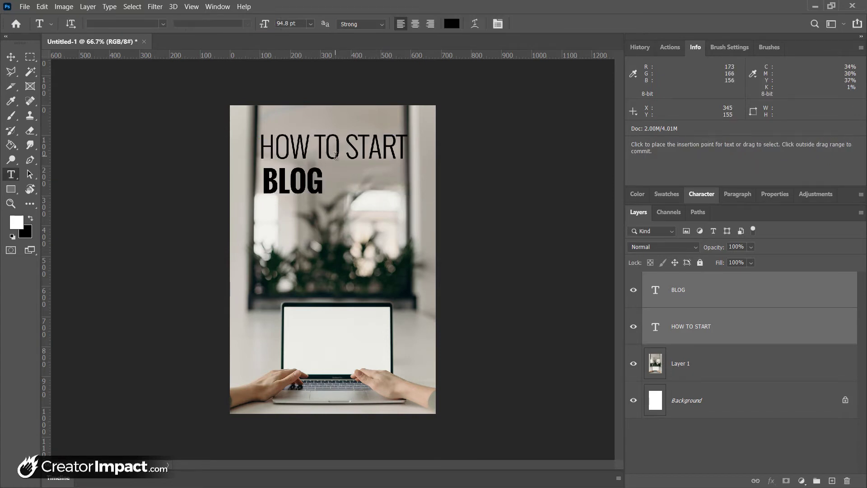
left_click(703, 291)
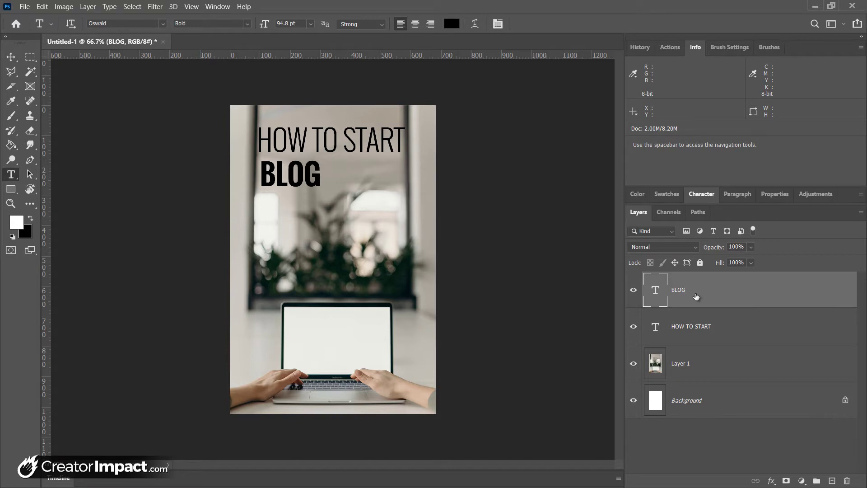
Move BLOG up under HOW TO START and enlarge it to about 230 pt.
left_click_drag(307, 183, 307, 179)
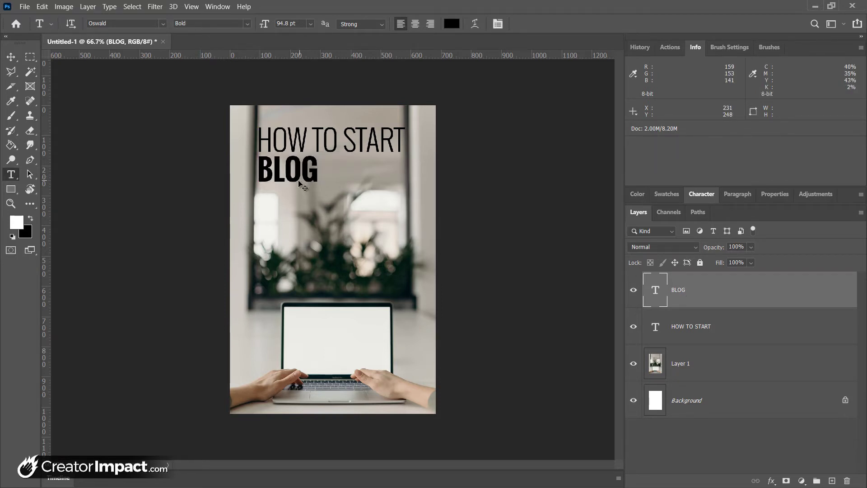
key("ctrl+t")
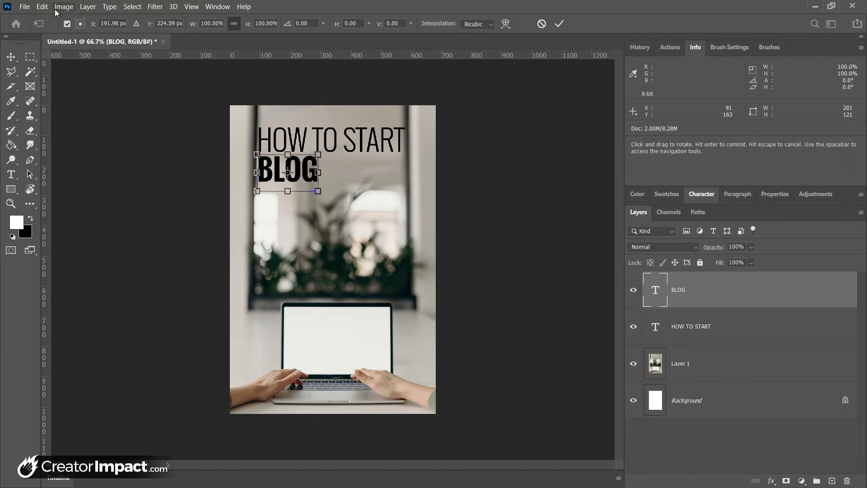
left_click_drag(318, 191, 401, 248)
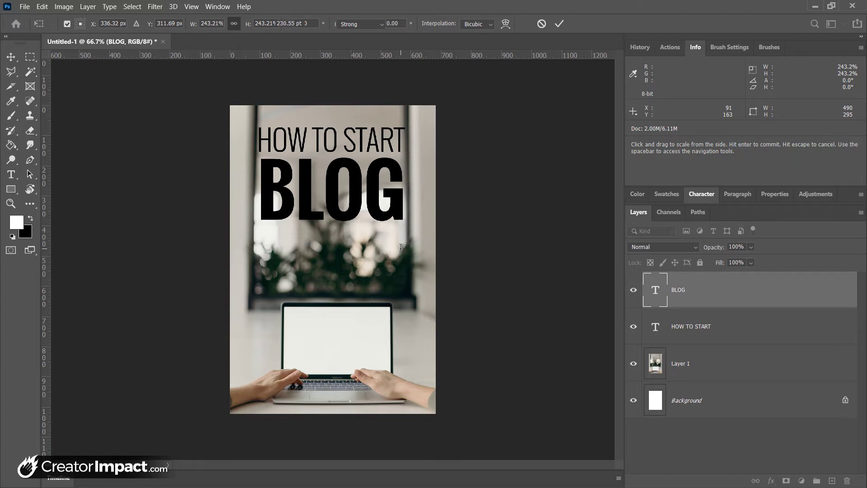
key("Return")
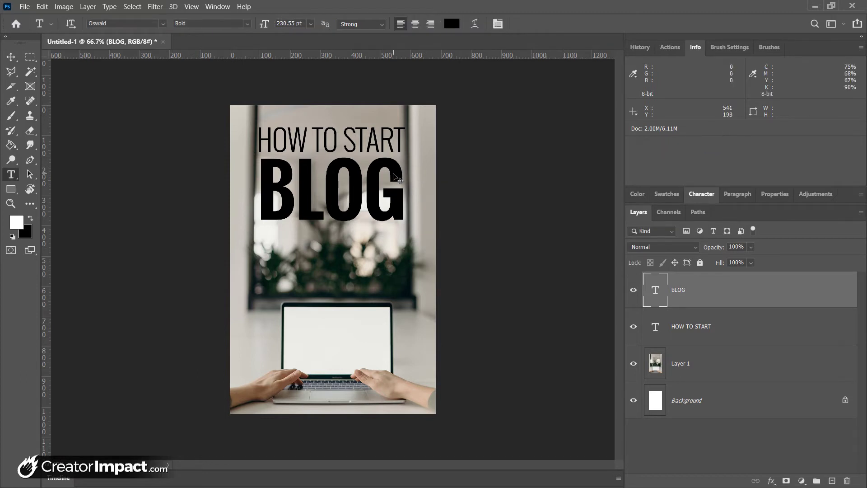
left_click_drag(396, 177, 397, 174)
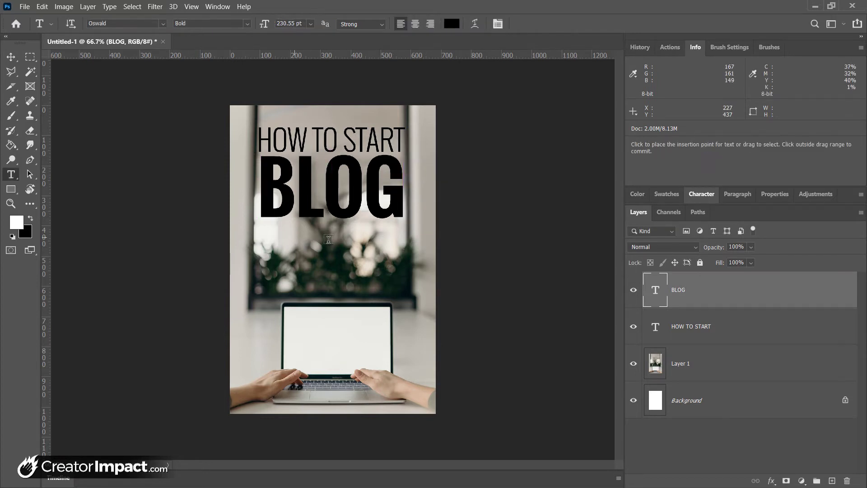
Add 'IN UNDER 4 MINUTES' below BLOG in red #ff0000 Permanent Marker.
left_click(269, 249)
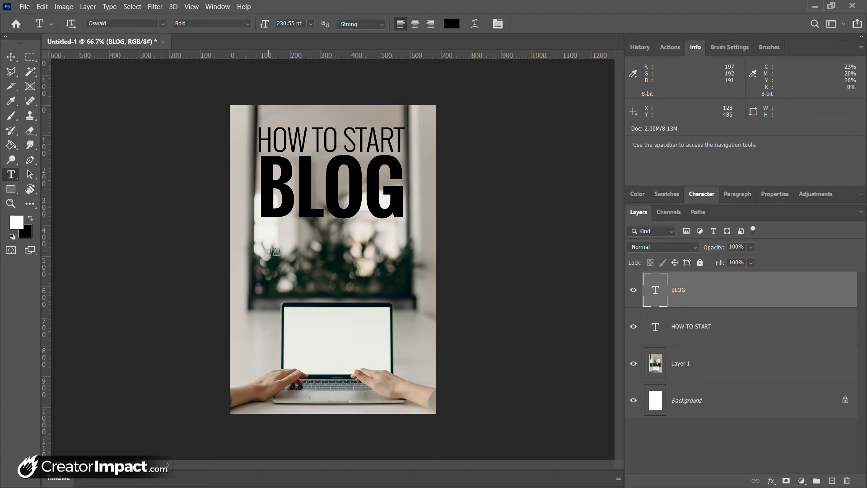
type("IN UNDER 4 MINU")
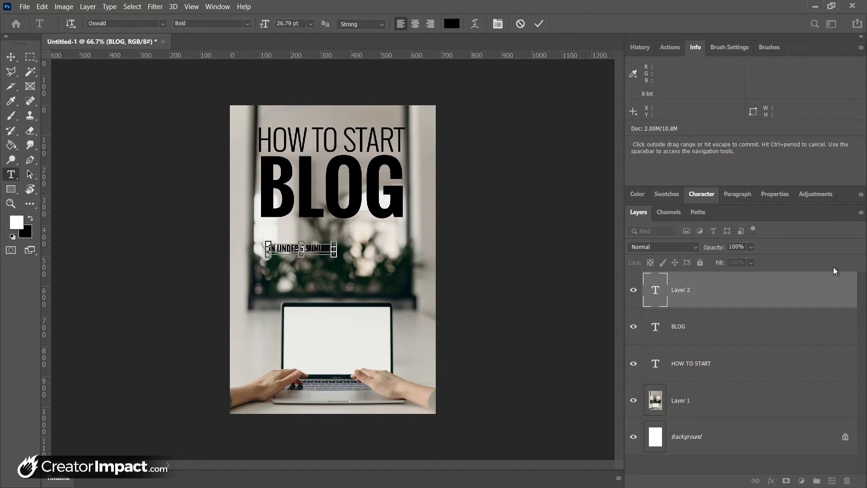
key("Escape")
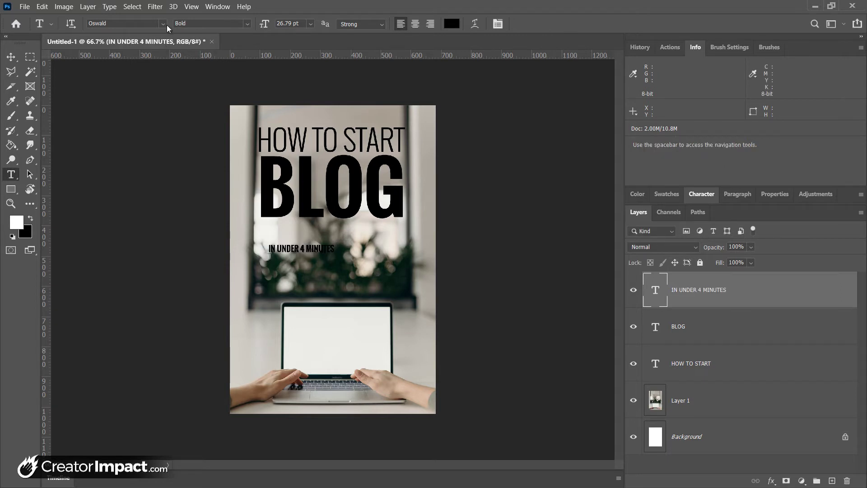
left_click(163, 24)
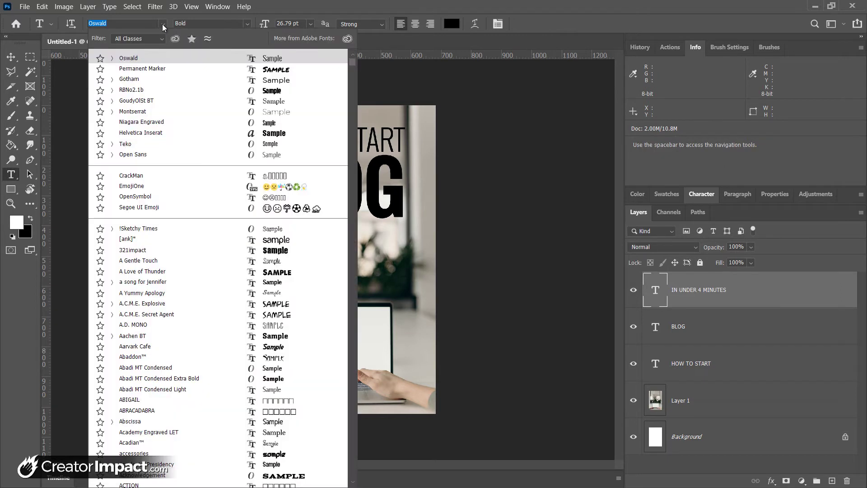
left_click(146, 69)
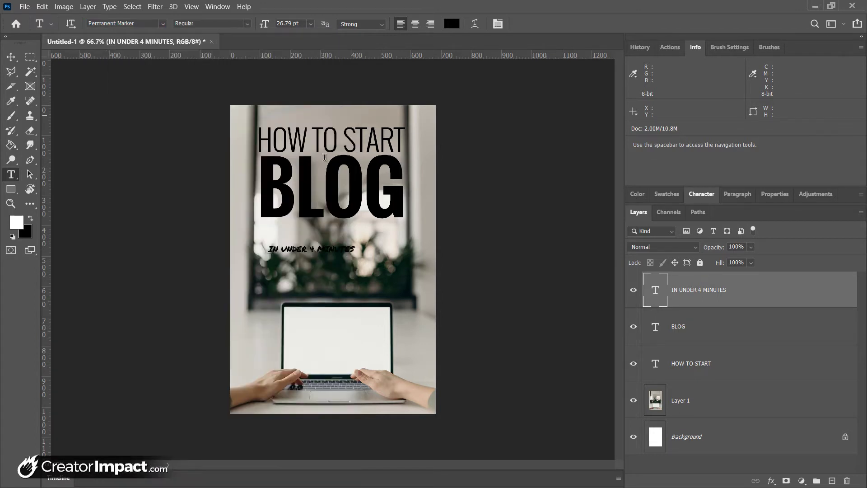
left_click(456, 24)
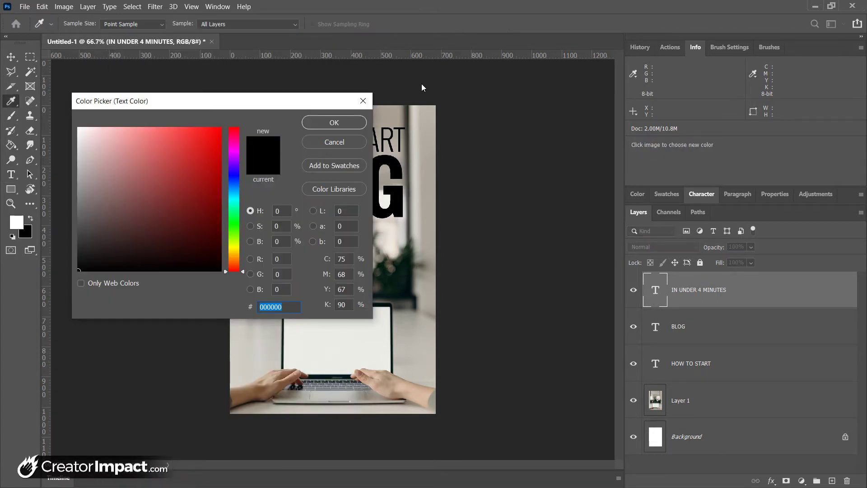
type("ff0000")
left_click(350, 120)
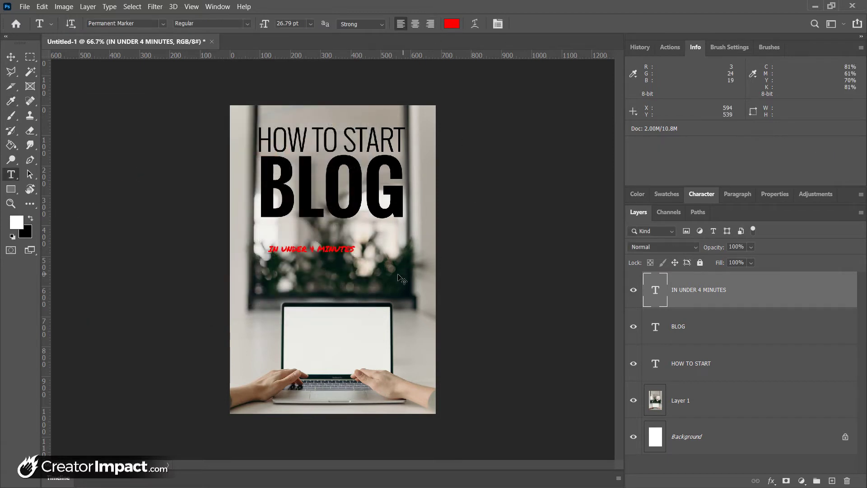
key("ctrl+t")
Enlarge the red text to about 191%, tilt it slightly counter-clockwise, and move it just under BLOG.
left_click_drag(357, 245, 418, 238)
left_click_drag(267, 238, 251, 235)
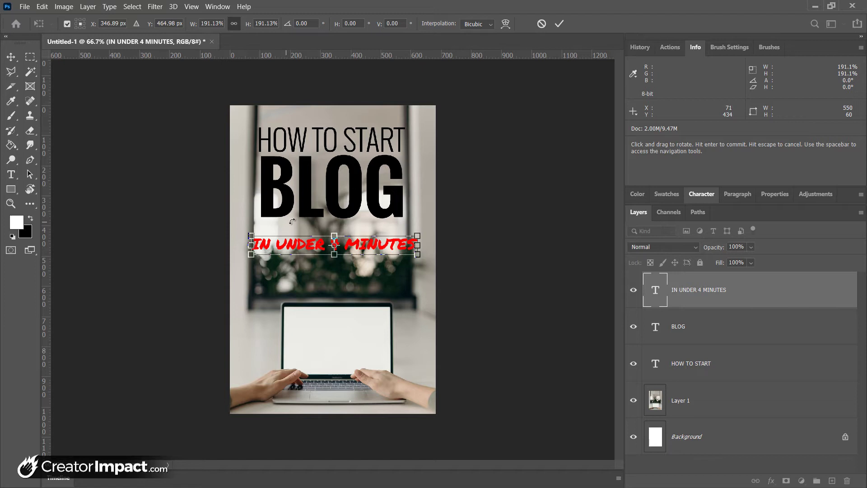
left_click_drag(427, 233, 424, 226)
key("Return")
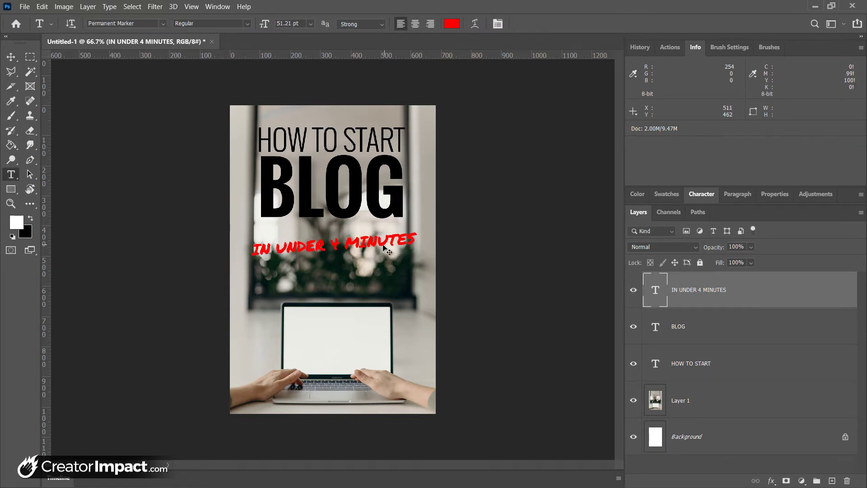
left_click_drag(384, 247, 382, 228)
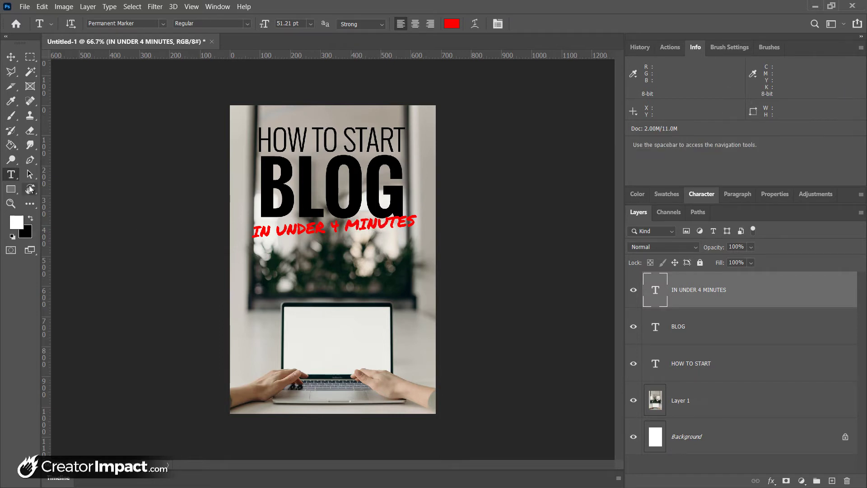
Break the red text into centred lines 'IN UNDER' and '4 MINUTES' and reposition it under BLOG.
left_click(331, 225)
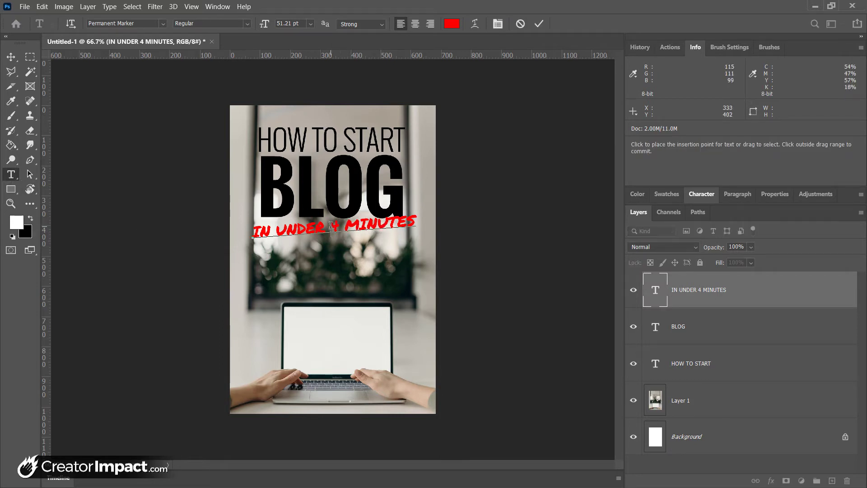
key("Return")
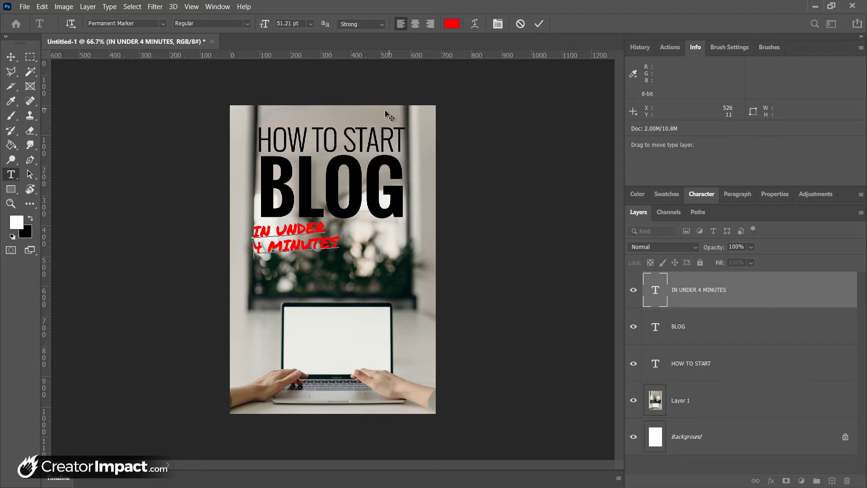
left_click_drag(321, 244, 248, 226)
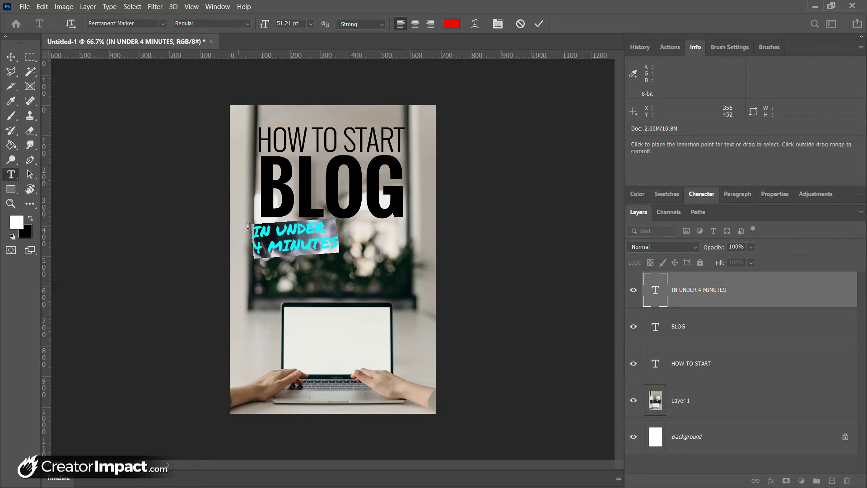
left_click(416, 25)
key("ctrl")
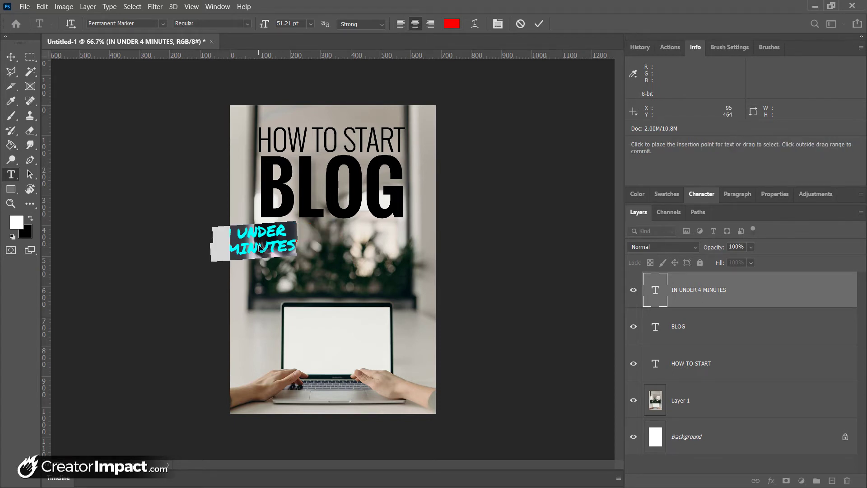
key("ctrl+Return")
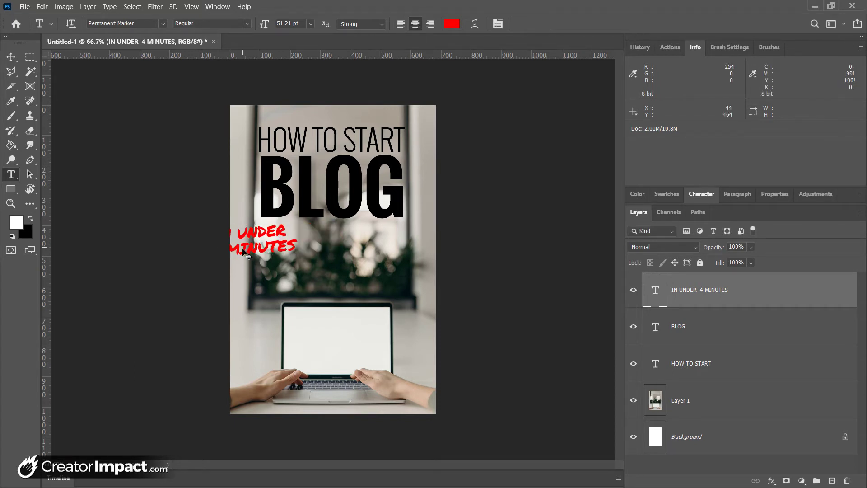
left_click_drag(246, 252, 293, 244)
Scale the two-line red text up to about 178%.
key("ctrl+t")
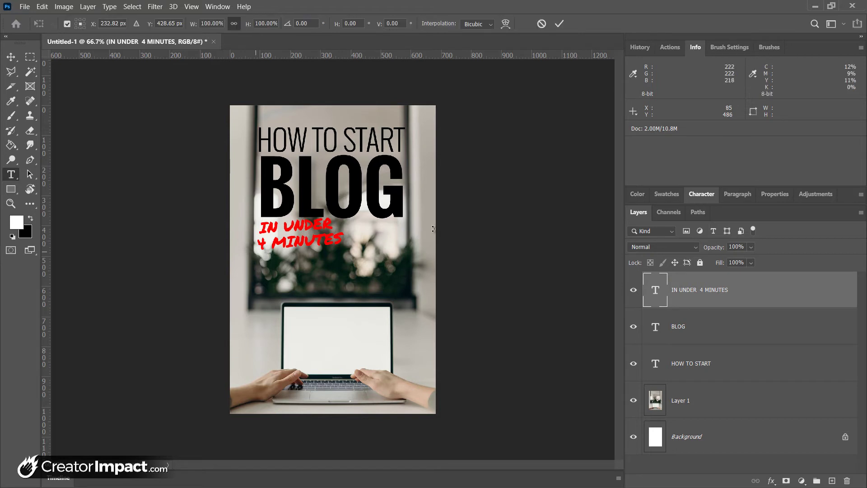
left_click_drag(345, 255, 412, 288)
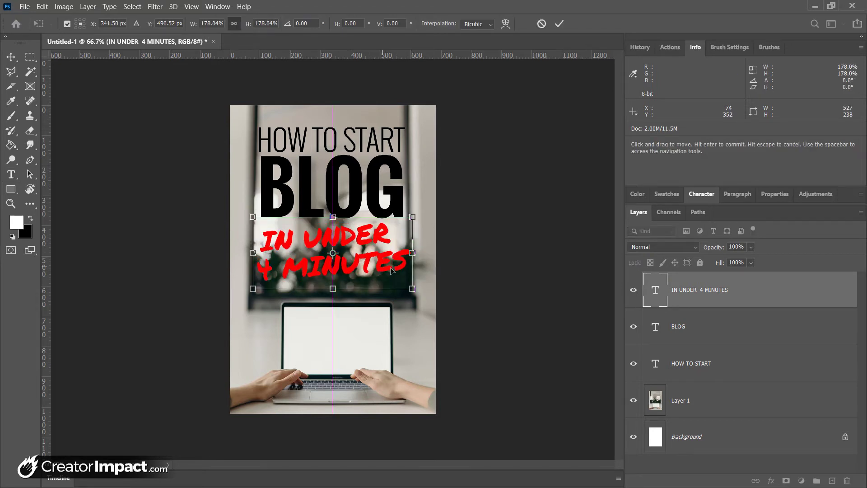
key("Return")
key("t")
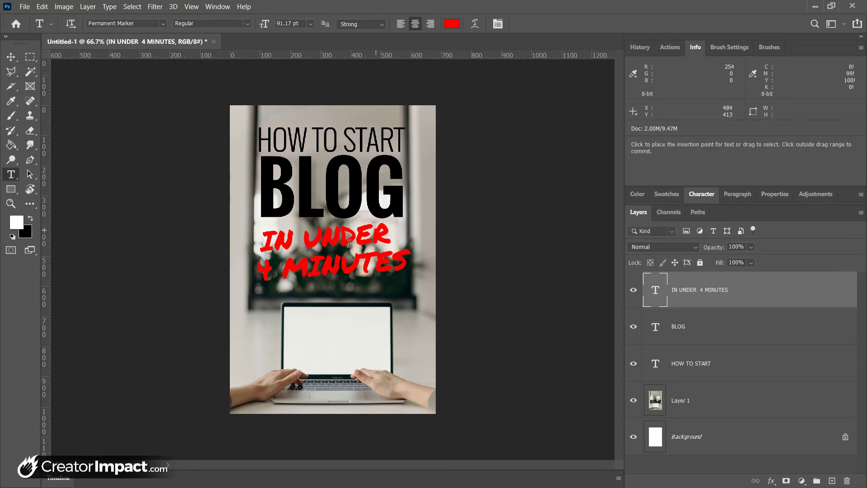
Nudge the red IN UNDER / 4 MINUTES text up about 15 px toward BLOG.
left_click_drag(348, 242, 347, 236)
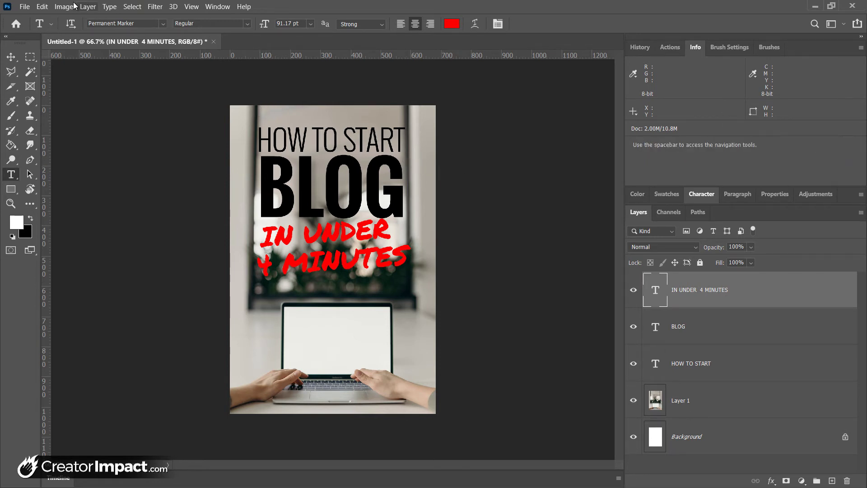
On a new layer above Layer 1, fill a rectangle around the headline text with white.
left_click(30, 57)
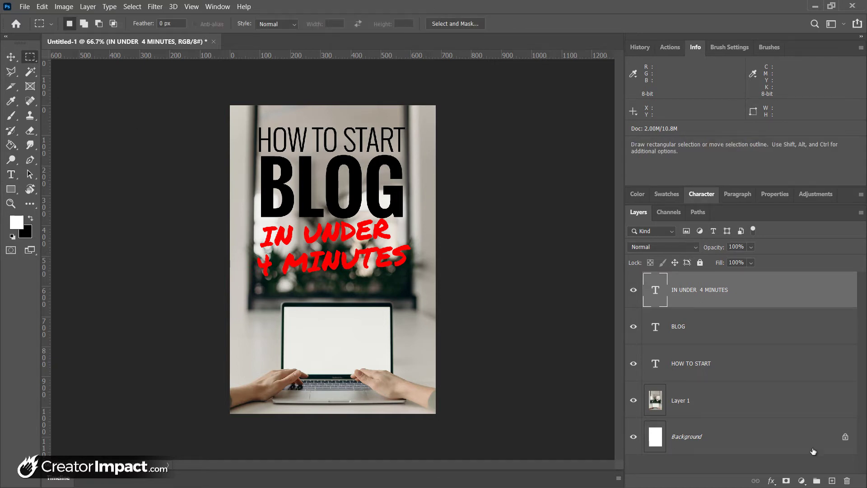
left_click(717, 410)
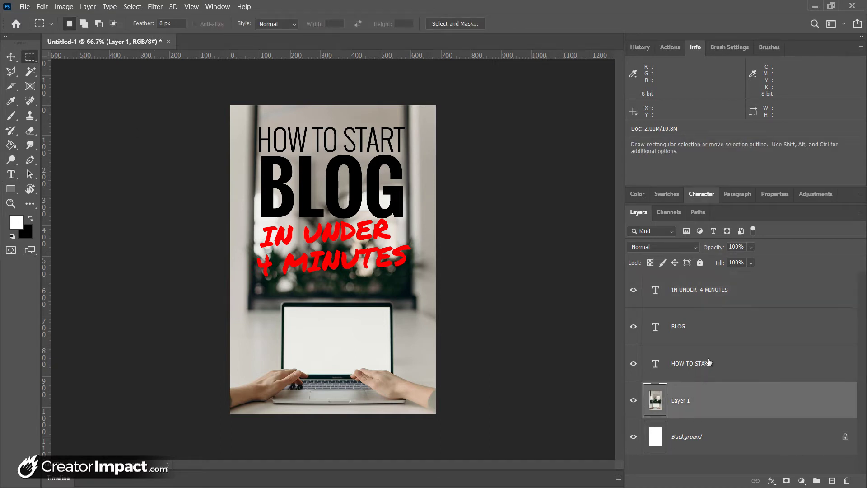
left_click(832, 481)
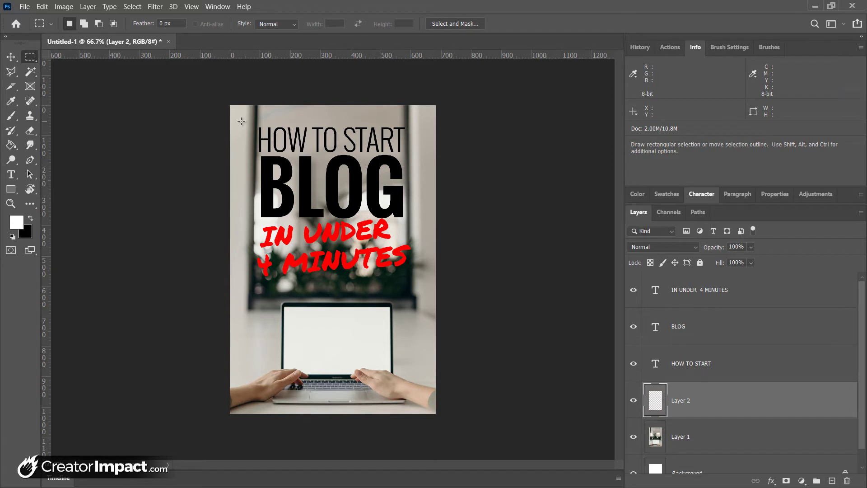
left_click_drag(246, 120, 416, 286)
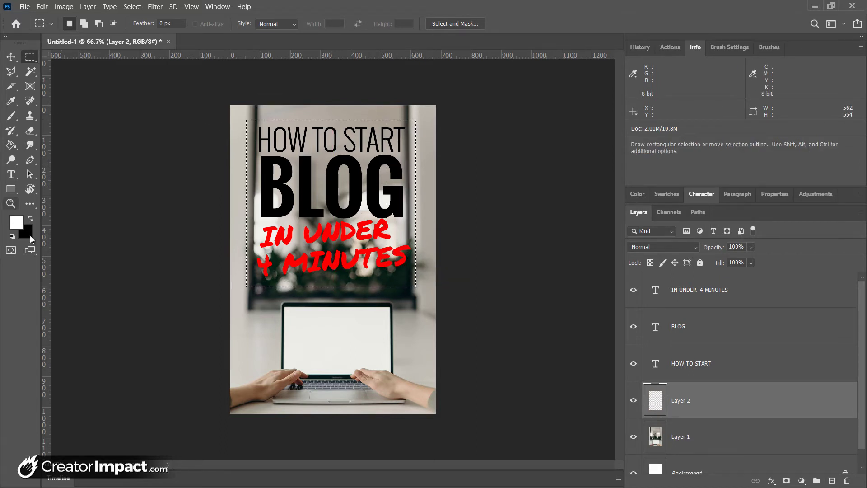
left_click(11, 146)
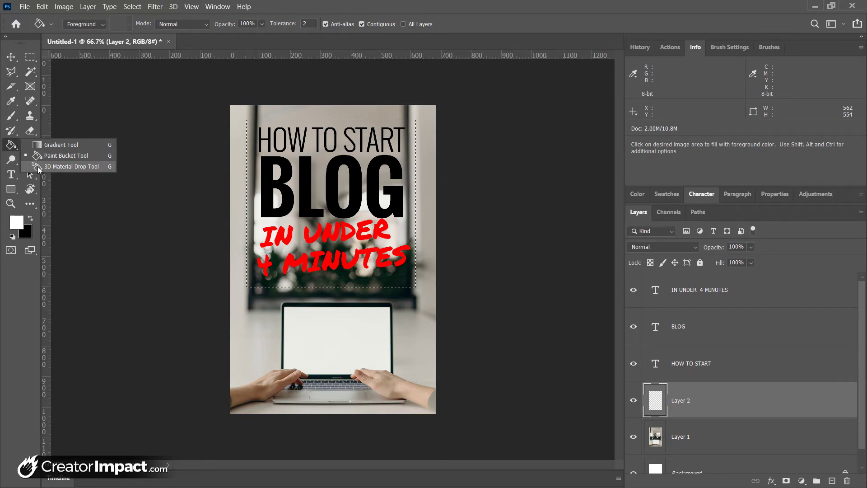
left_click(12, 146)
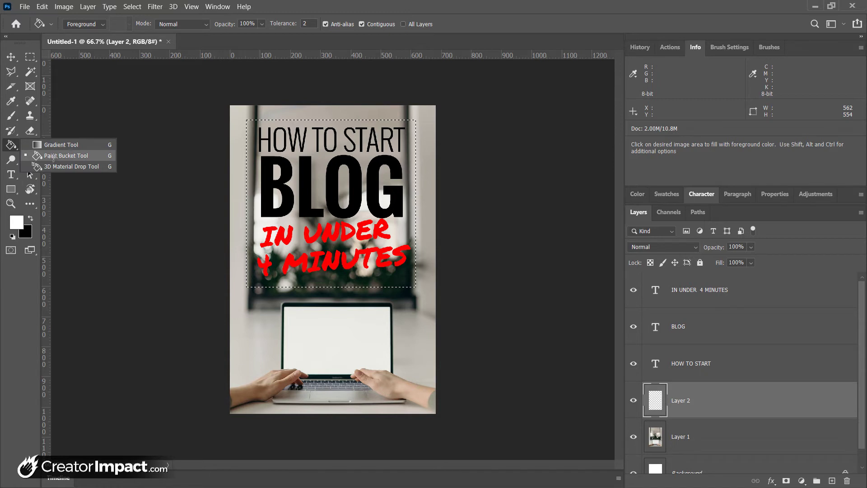
left_click(53, 156)
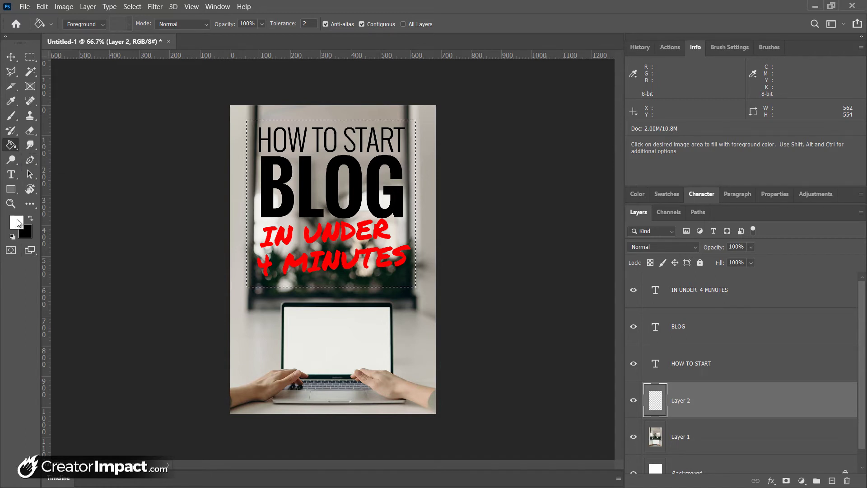
left_click(318, 224)
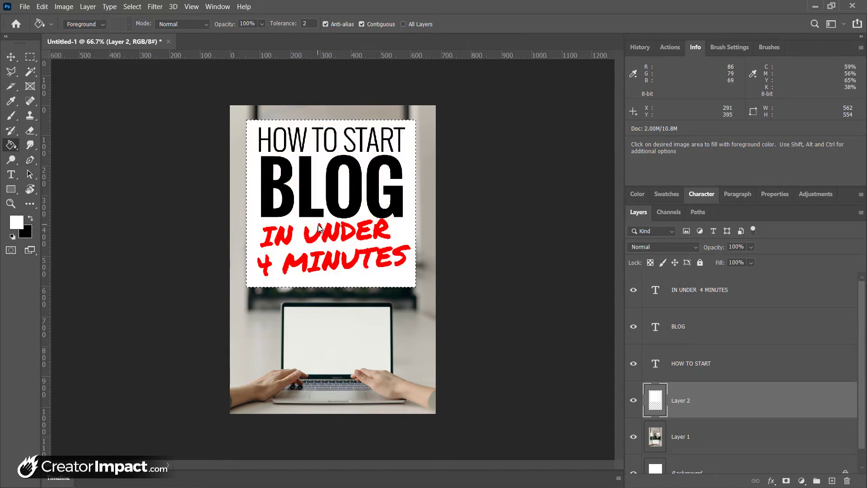
key("ctrl+d")
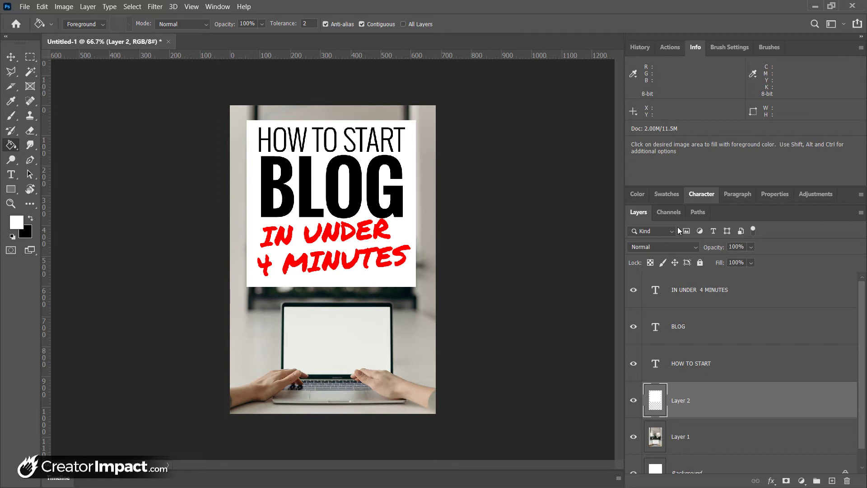
Hide the white panel layer and add a layer mask to the laptop photo, Layer 1.
left_click(634, 402)
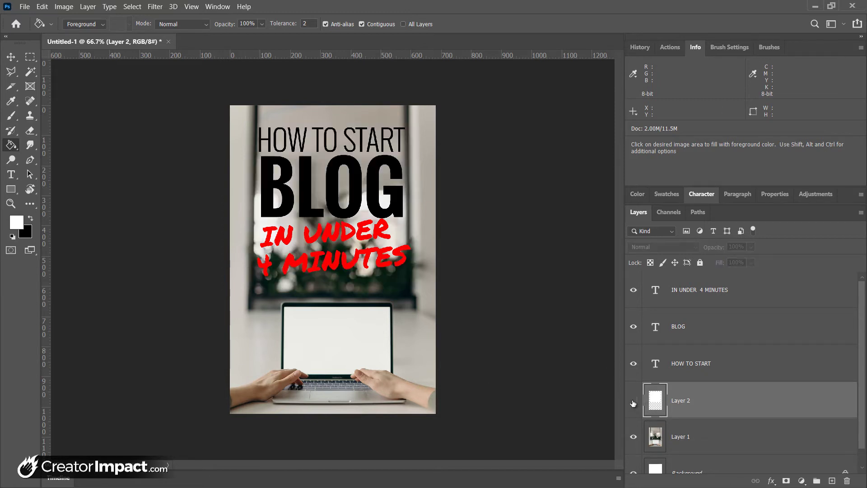
left_click(688, 437)
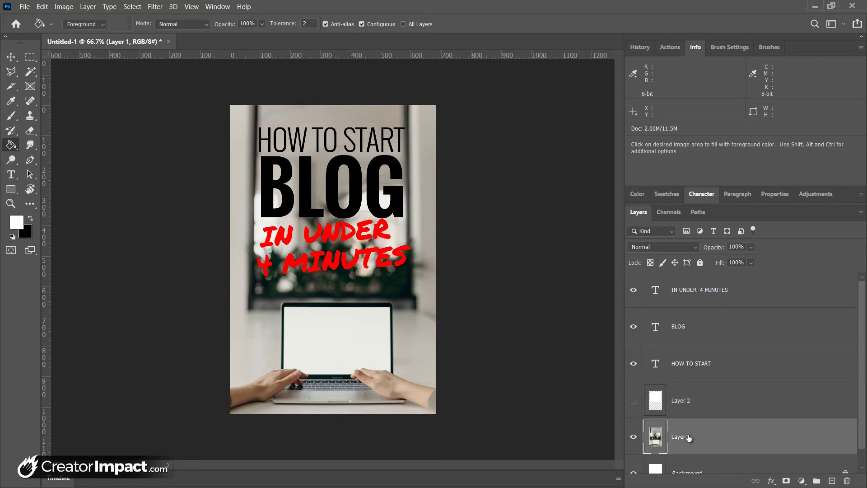
left_click(786, 481)
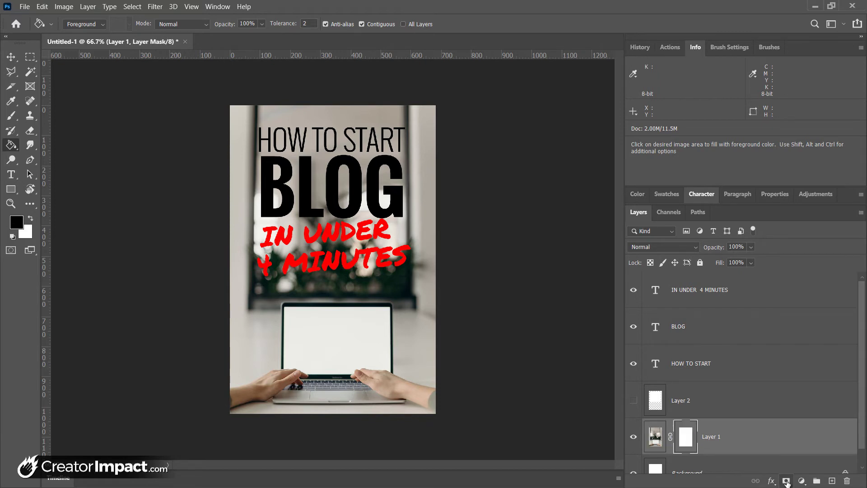
left_click(657, 433)
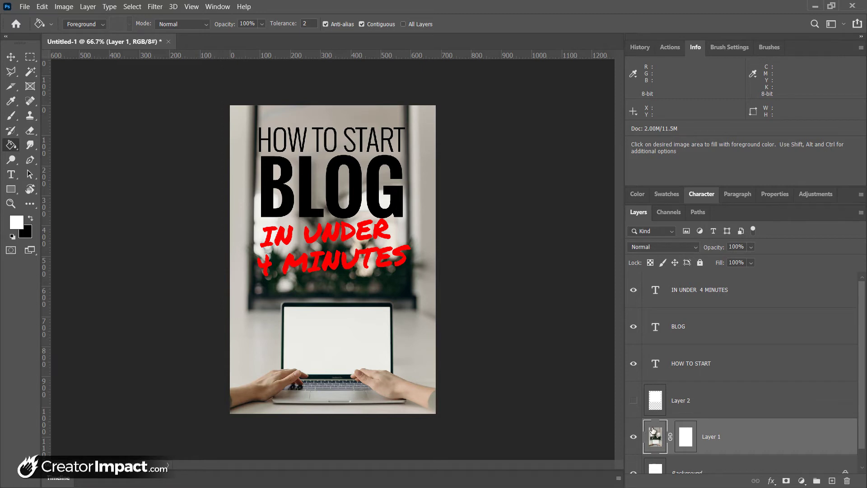
left_click(691, 440)
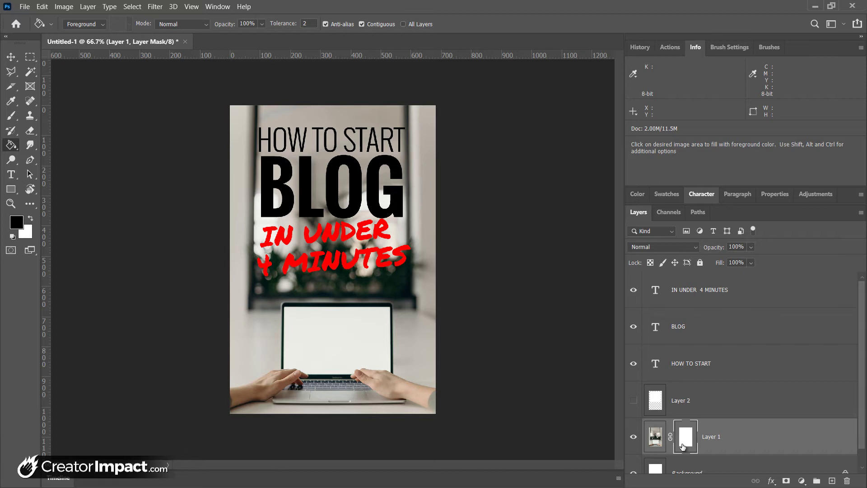
Try Gradient Tool fades down the photo's mask using the first Basics gradient preset.
right_click(14, 148)
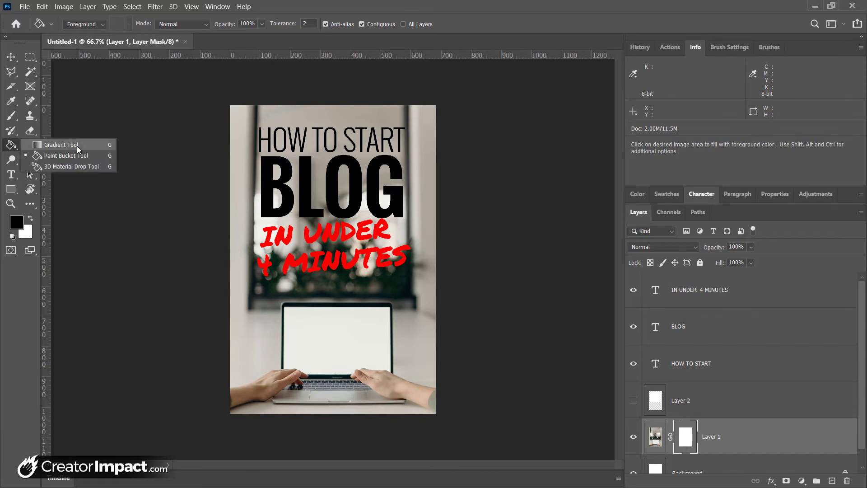
left_click(68, 148)
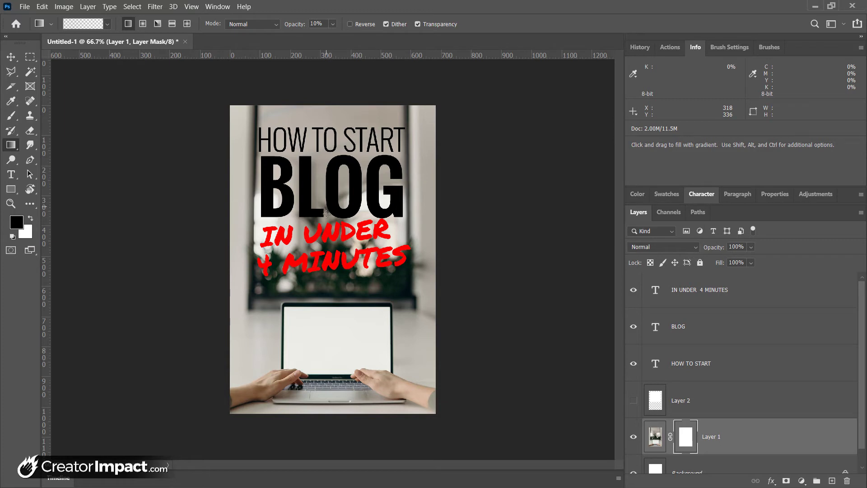
left_click_drag(326, 207, 326, 299)
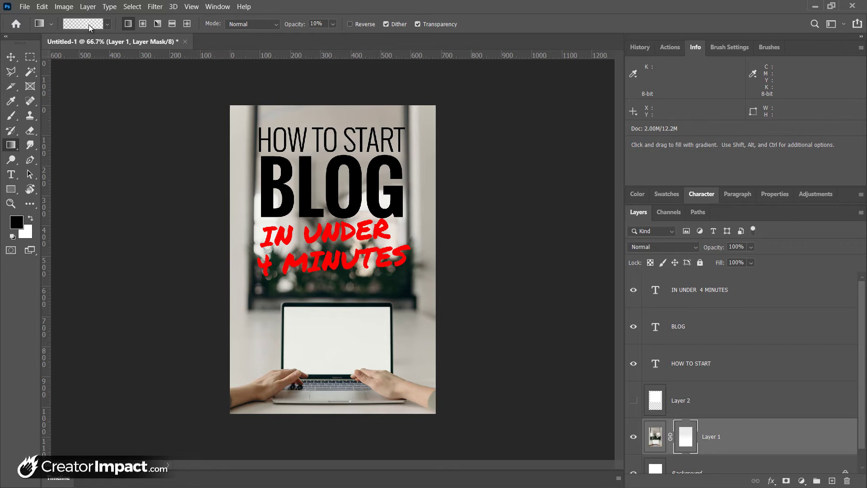
left_click(107, 24)
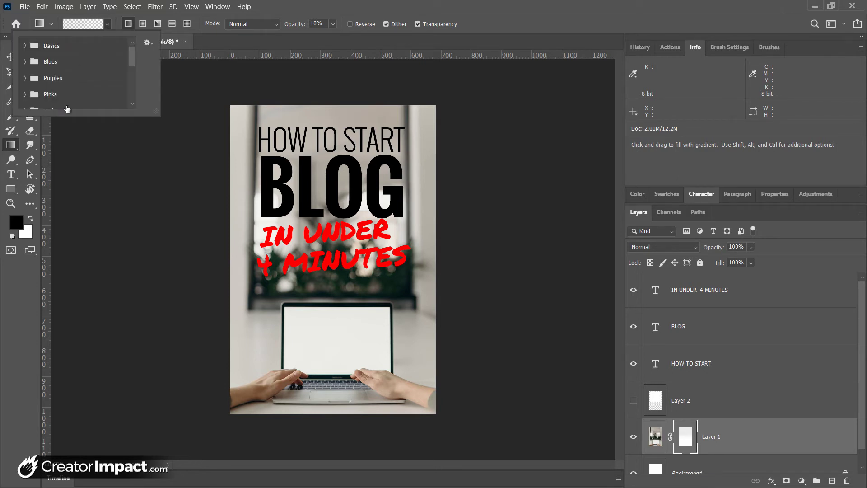
left_click(25, 46)
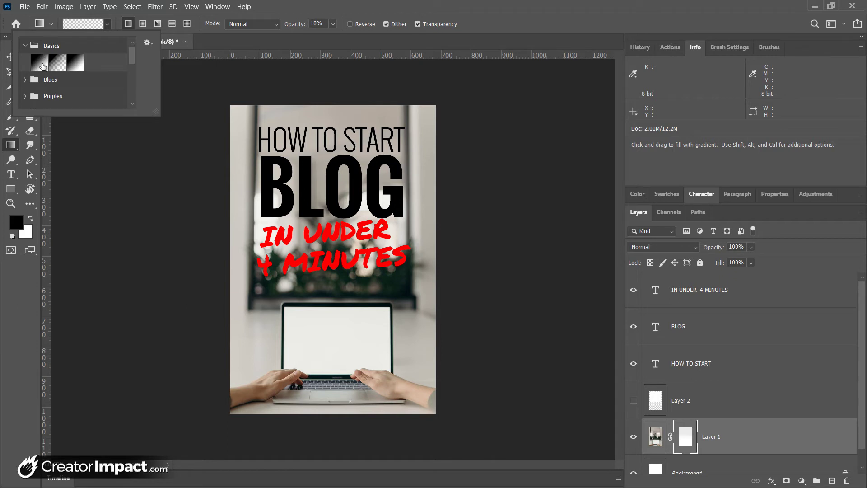
left_click(41, 62)
left_click_drag(324, 218, 325, 300)
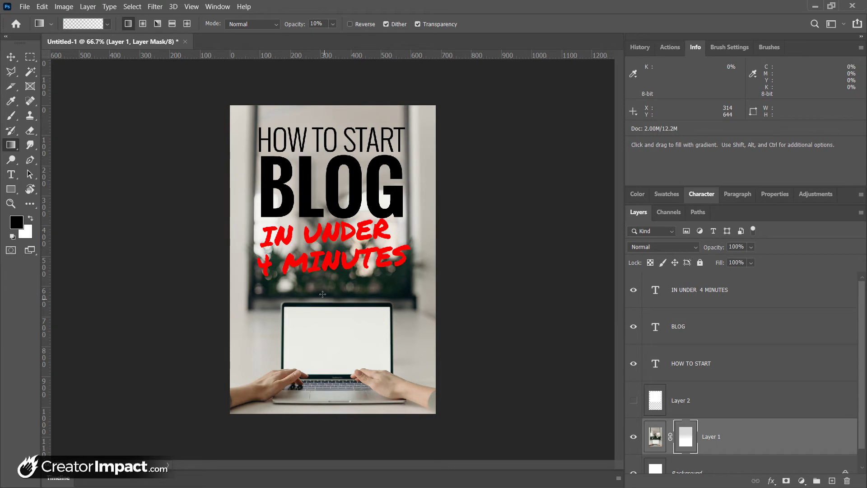
Choose the Black, White gradient preset and open it in the Gradient Editor.
left_click(107, 24)
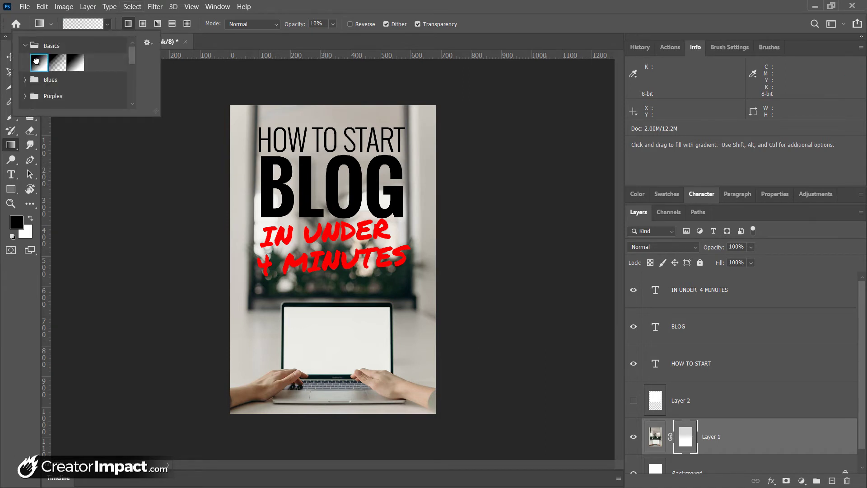
double_click(36, 61)
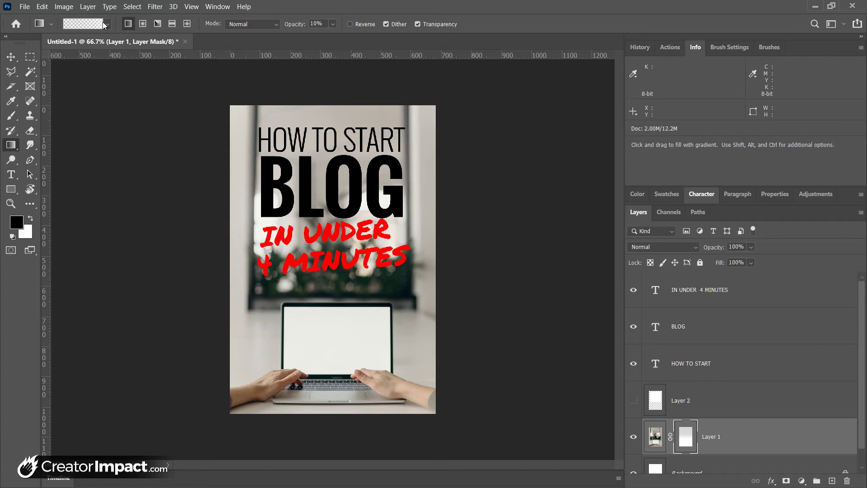
left_click(109, 26)
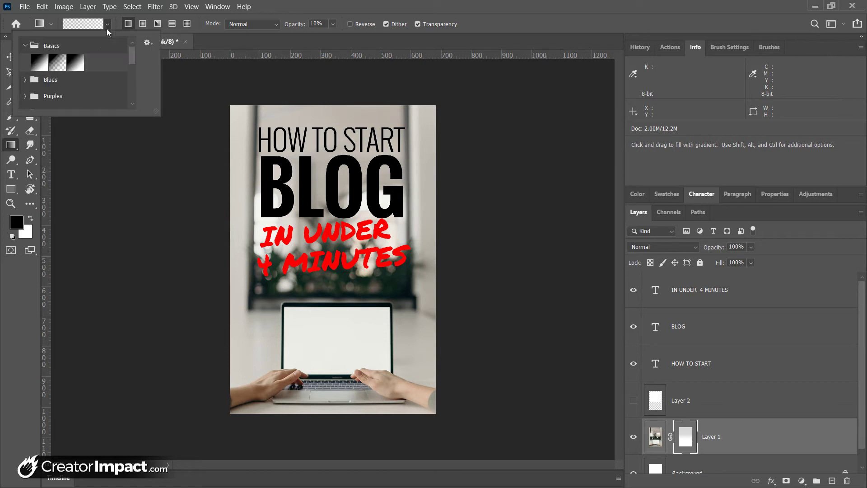
double_click(78, 62)
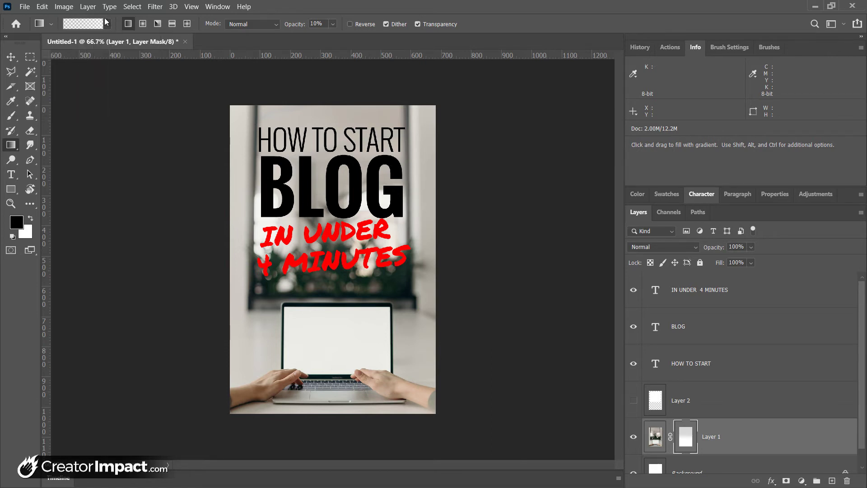
left_click(100, 23)
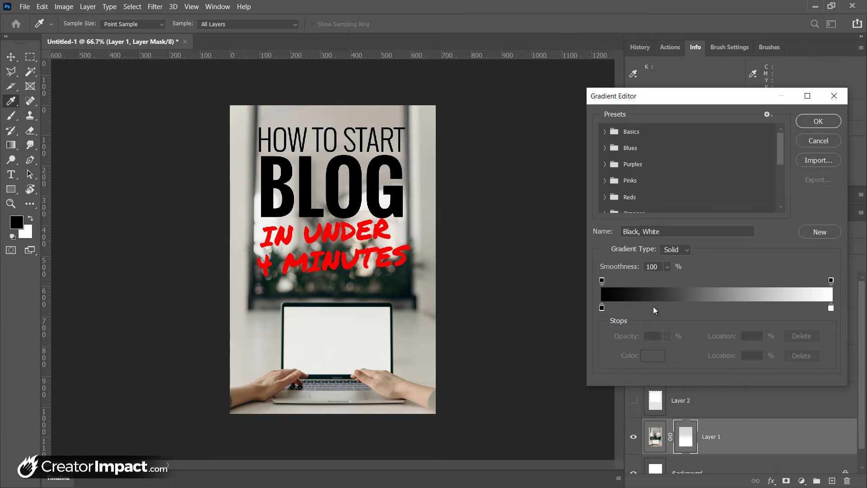
Confirm the Black, White gradient and set its opacity to 100% with Normal blend mode.
left_click(820, 123)
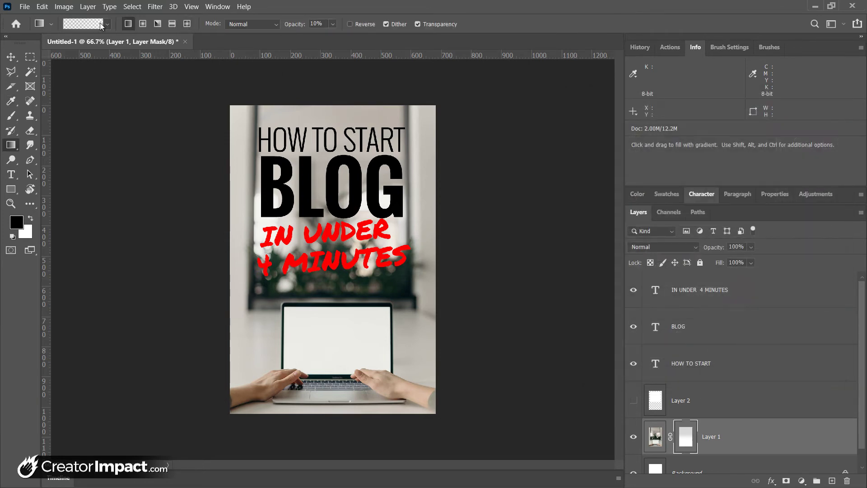
left_click(332, 24)
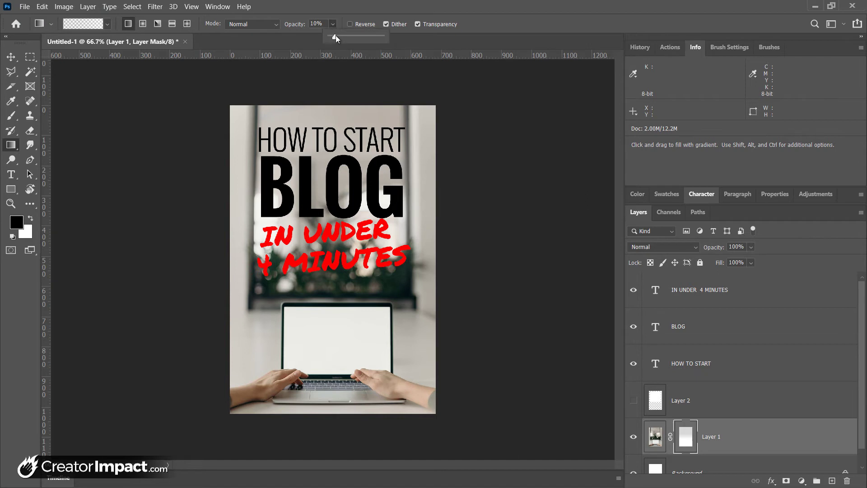
left_click_drag(335, 36, 414, 41)
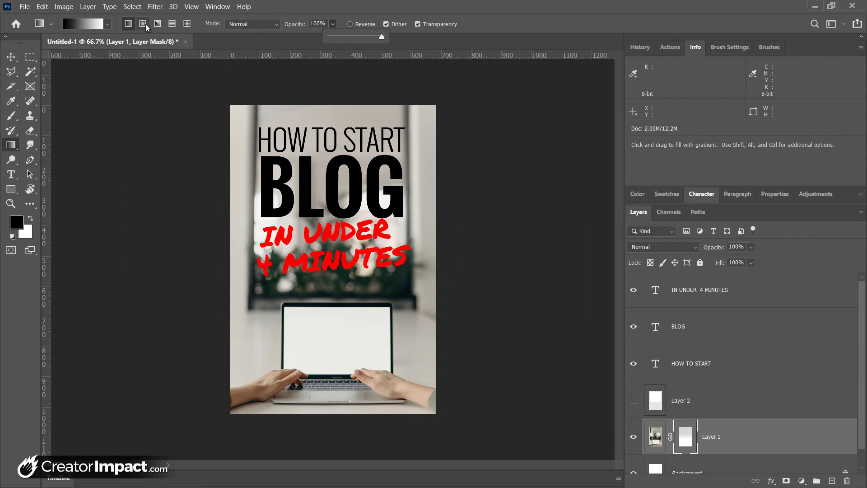
left_click(128, 25)
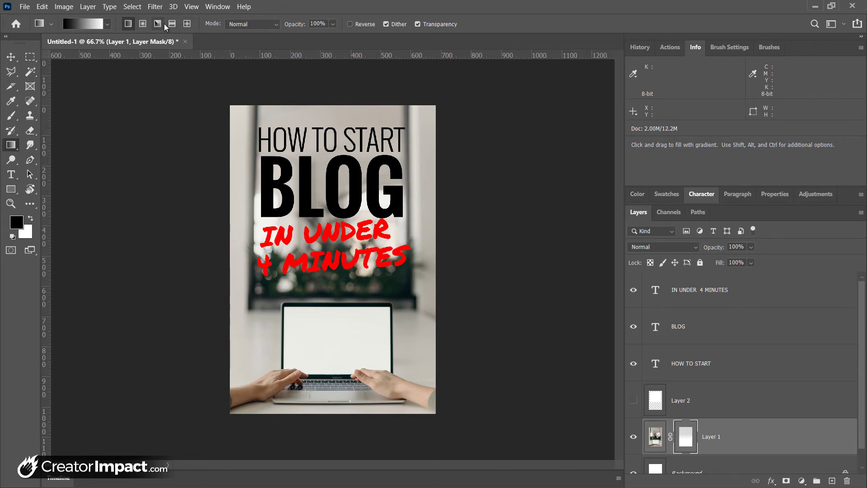
left_click(277, 24)
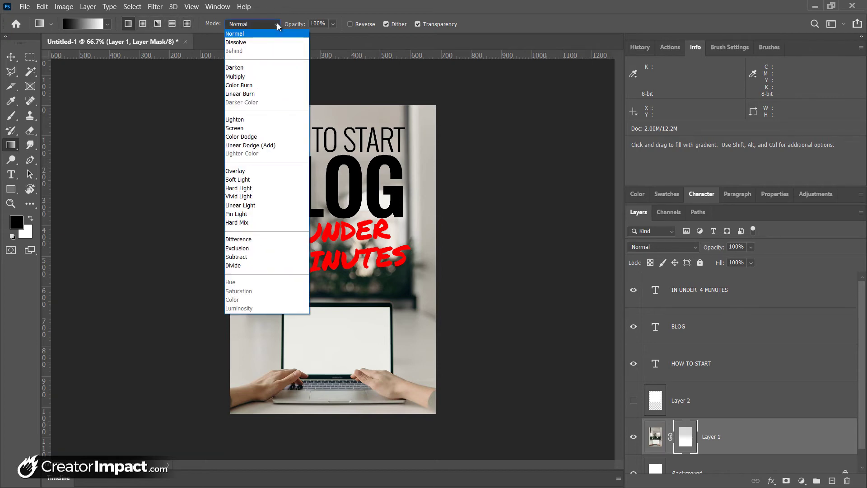
left_click(278, 23)
left_click(277, 24)
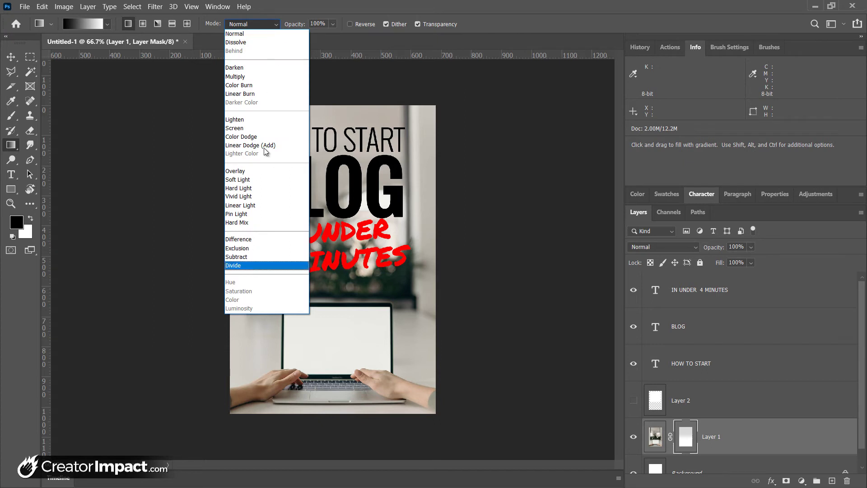
left_click(236, 29)
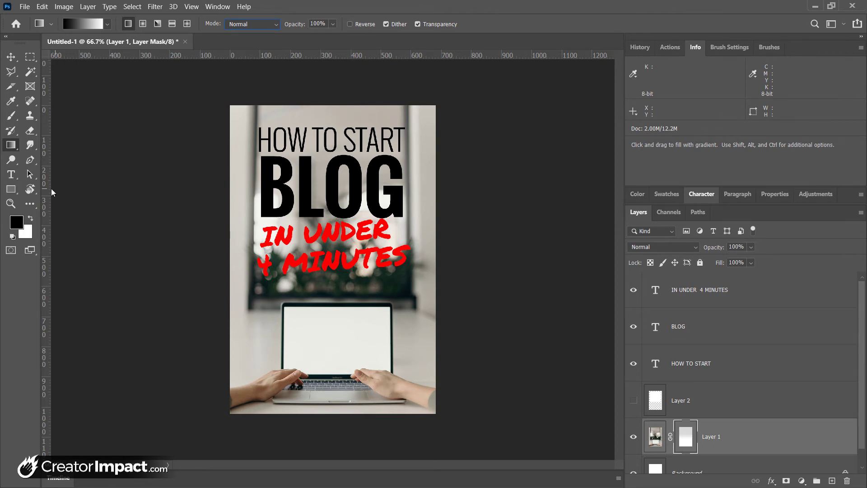
Fade the photo's top to white via its mask, then raise the three headline layers about 31 px.
left_click_drag(326, 215, 326, 302)
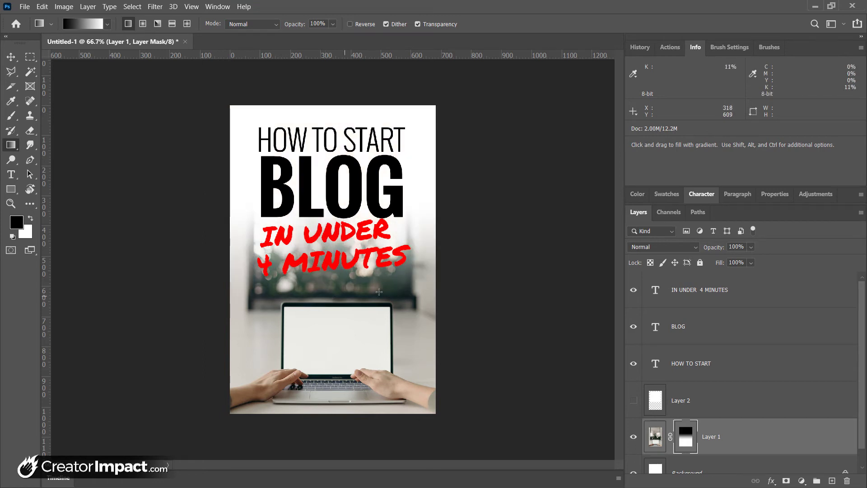
left_click_drag(332, 246, 332, 301)
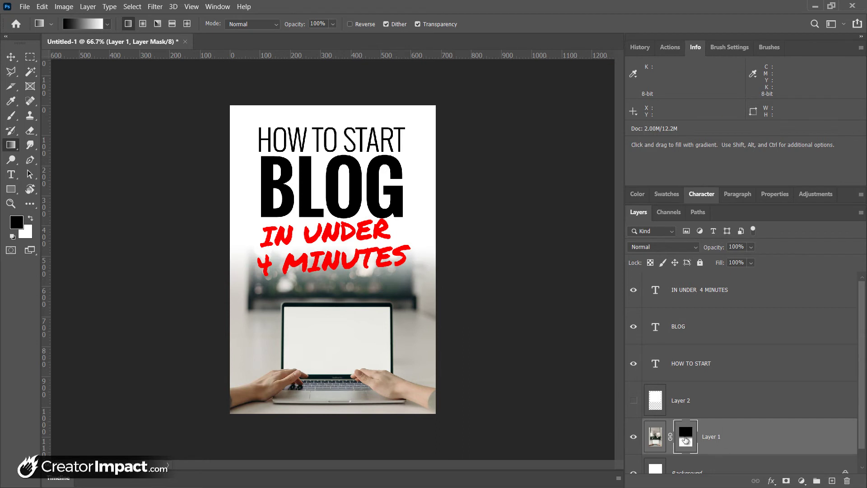
left_click(756, 373)
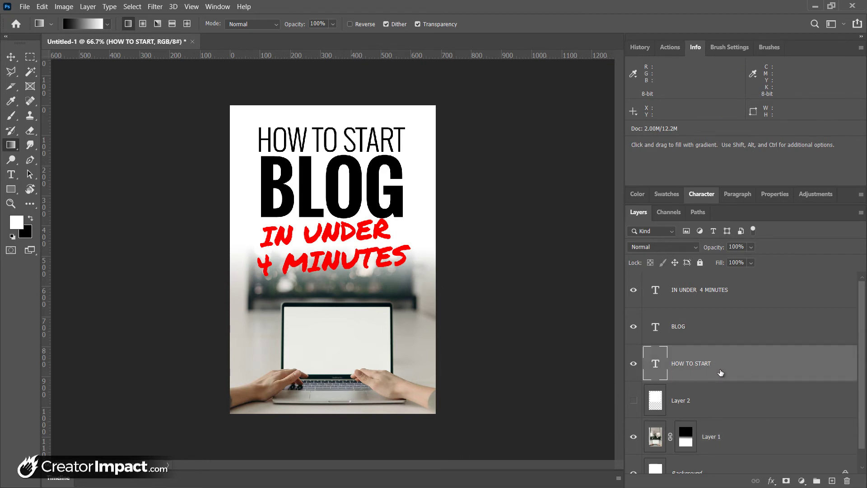
key("shift")
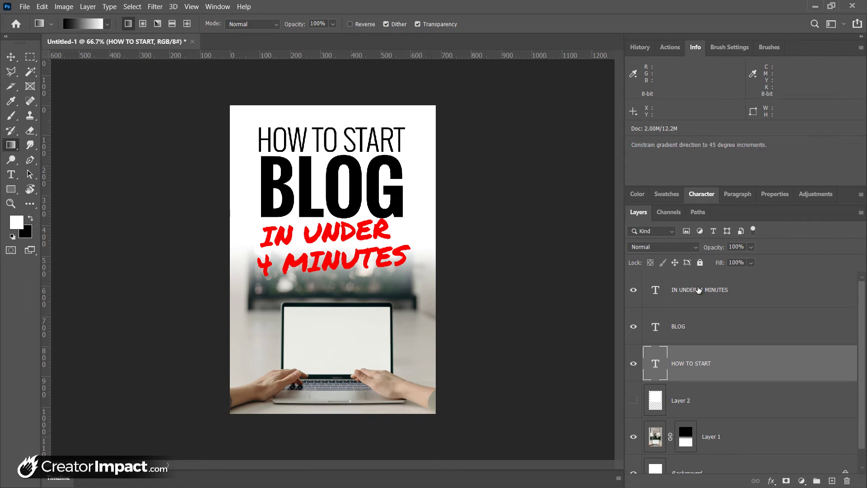
left_click(698, 289, "shift")
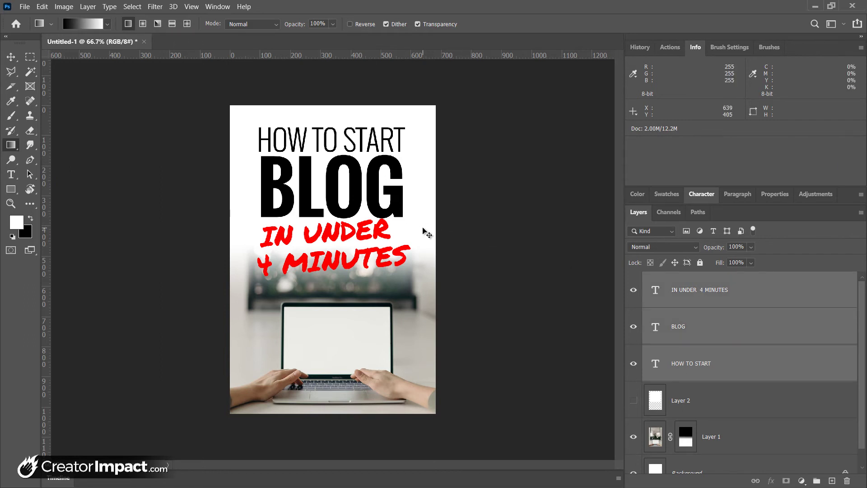
left_click_drag(402, 210, 392, 191)
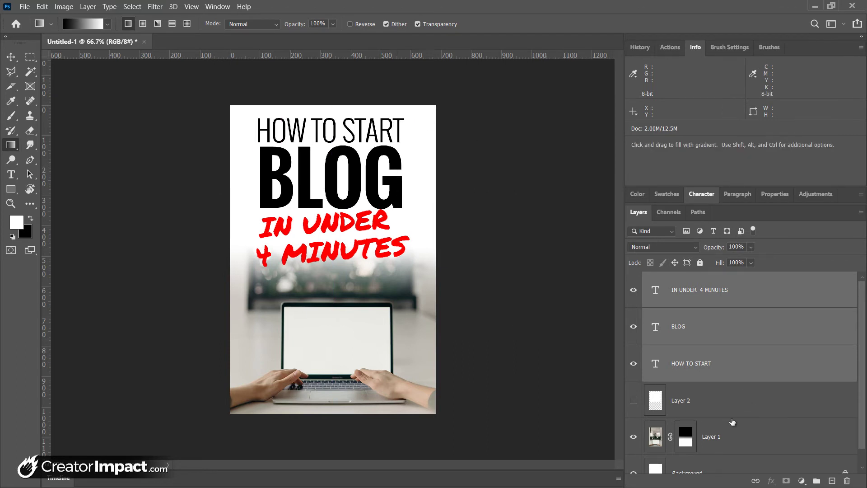
left_click(763, 449)
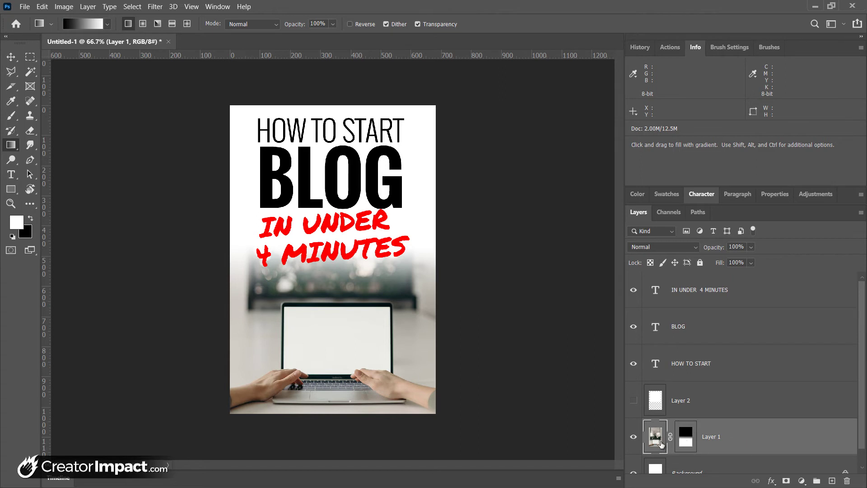
Add 'ONE CLICK' text on the laptop screen coloured red, ff0000.
left_click(831, 480)
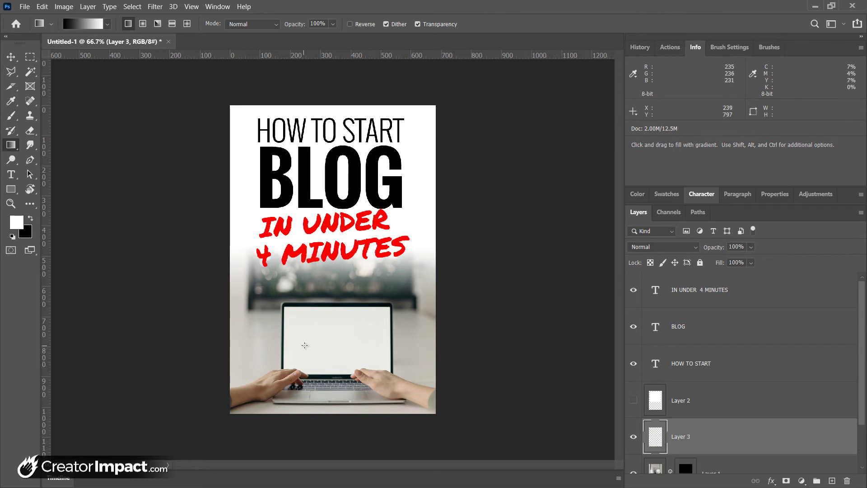
key("t")
left_click(297, 344)
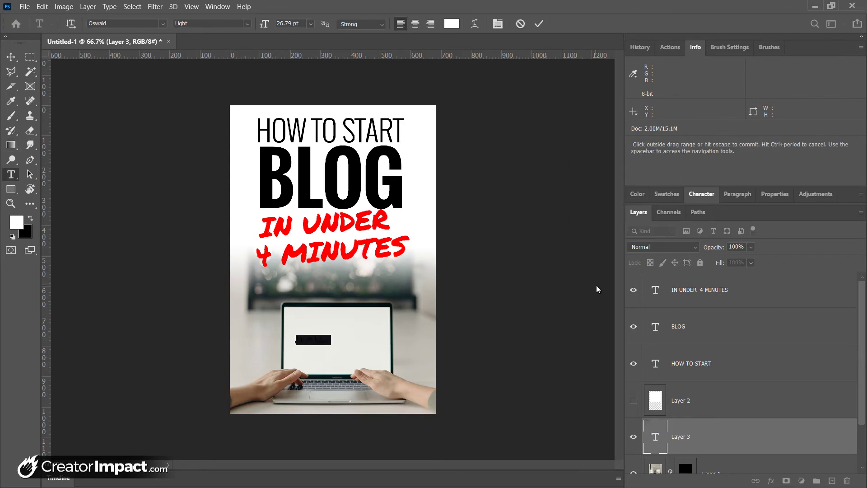
key("Left")
left_click(596, 285)
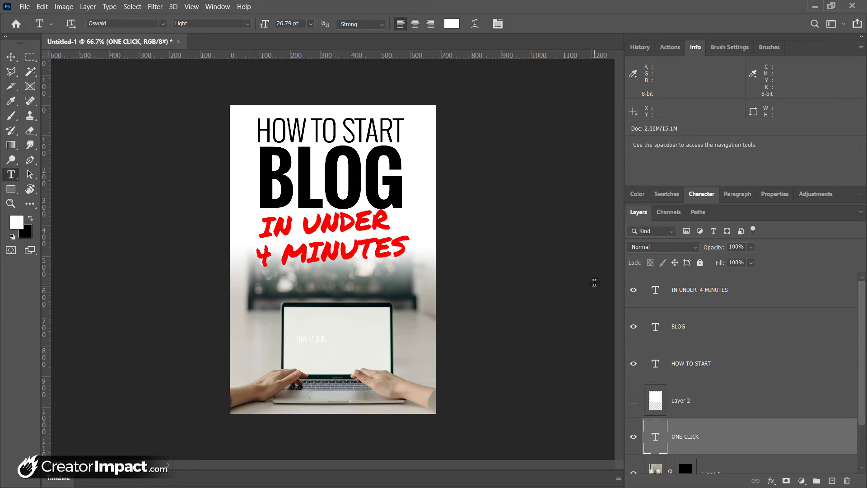
left_click(451, 24)
type("ff0000")
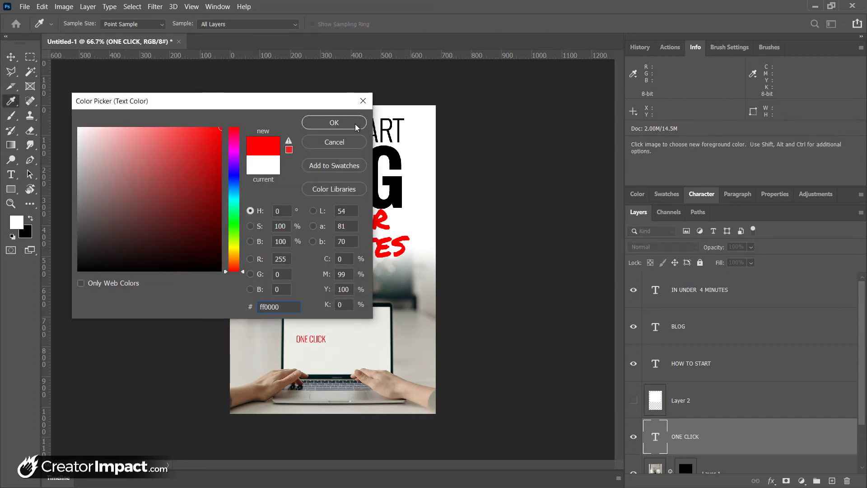
left_click(333, 123)
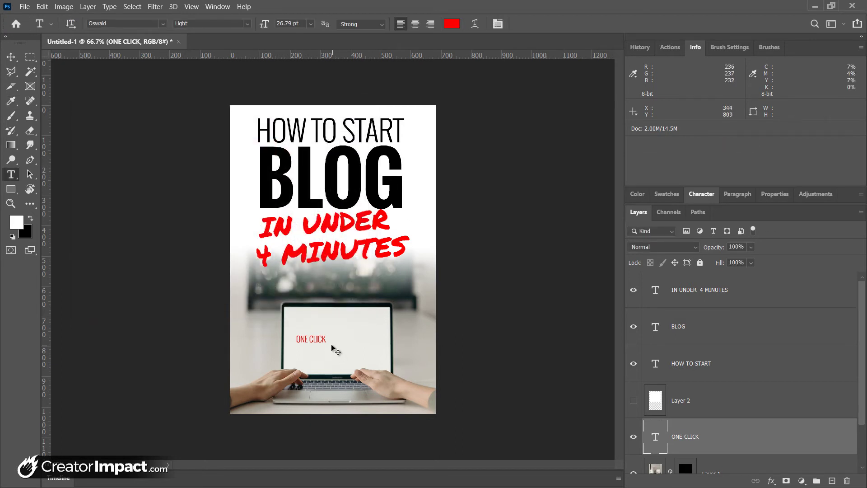
Scale the ONE CLICK text up to span the laptop screen, about 71.57 pt.
key("ctrl+t")
mouse_move(327, 345)
left_mouse_down()
mouse_move(374, 369)
mouse_move(344, 347)
left_mouse_up()
key("Return")
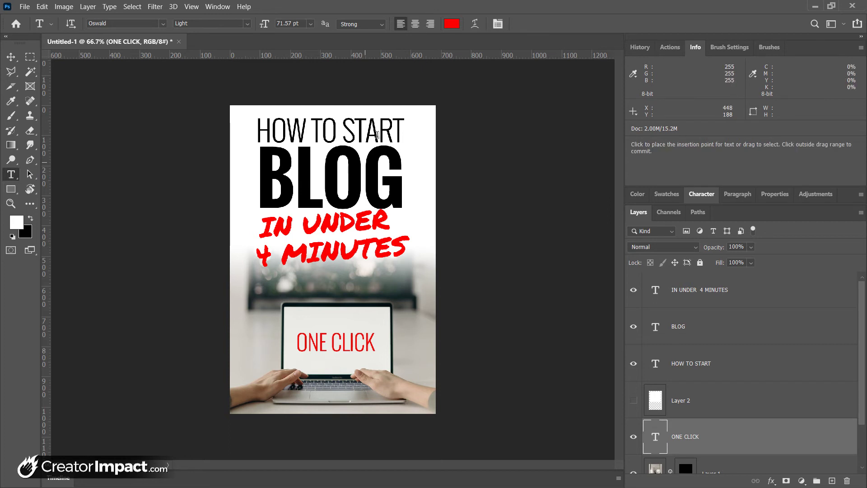
Place Embedded page 1 of Black Landscape.pdf, shrunk to about 57.5% at the pin's top.
left_click(24, 7)
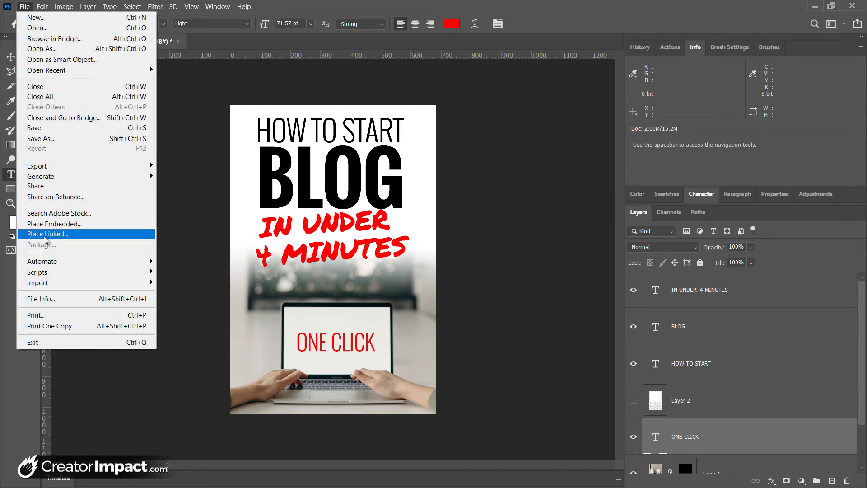
key("Escape")
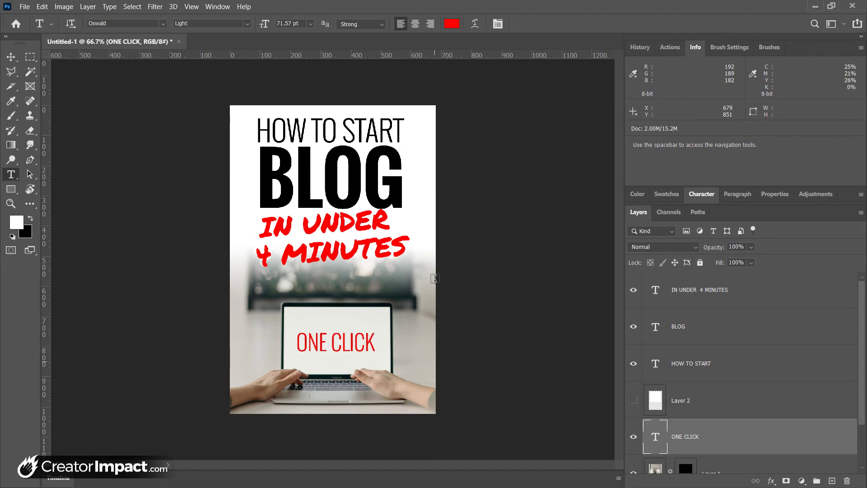
left_click(26, 6)
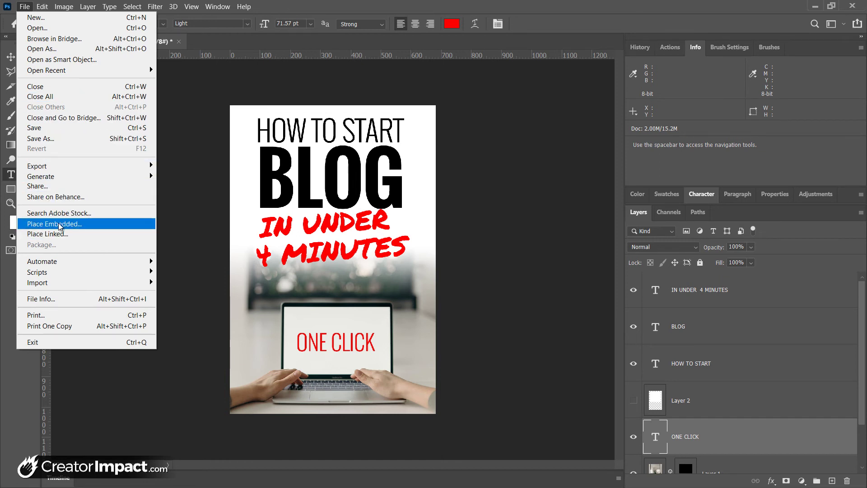
left_click(60, 224)
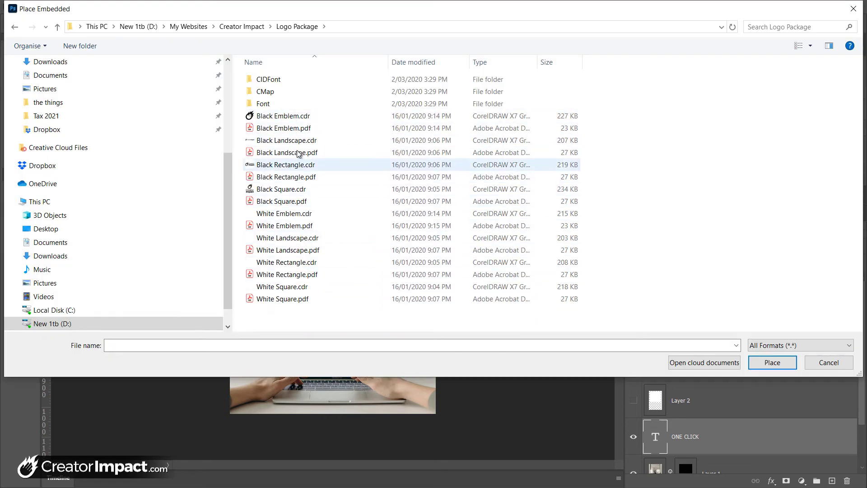
left_click(295, 154)
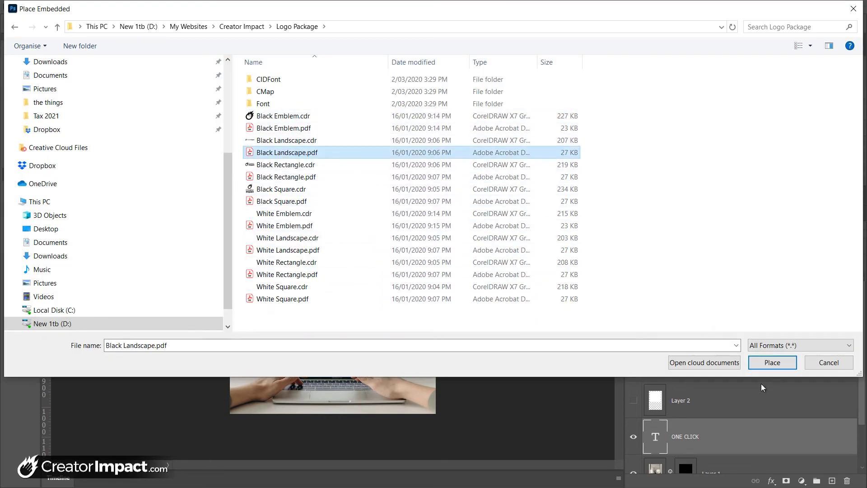
left_click(764, 364)
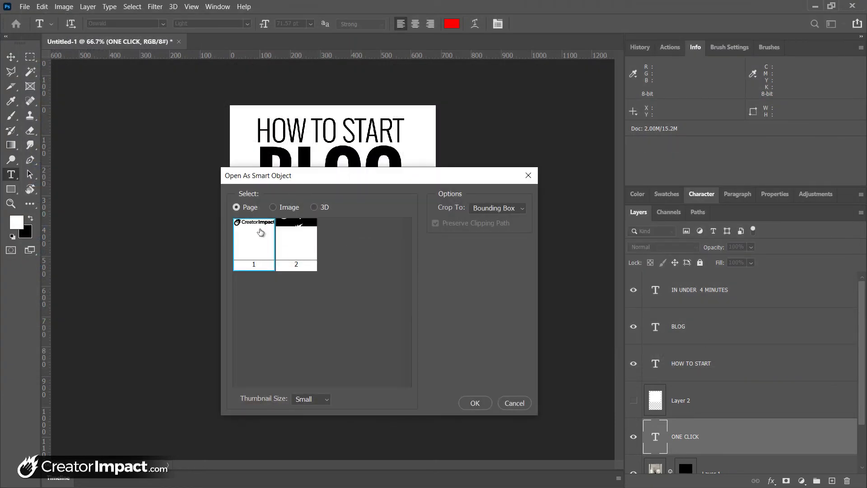
double_click(255, 231)
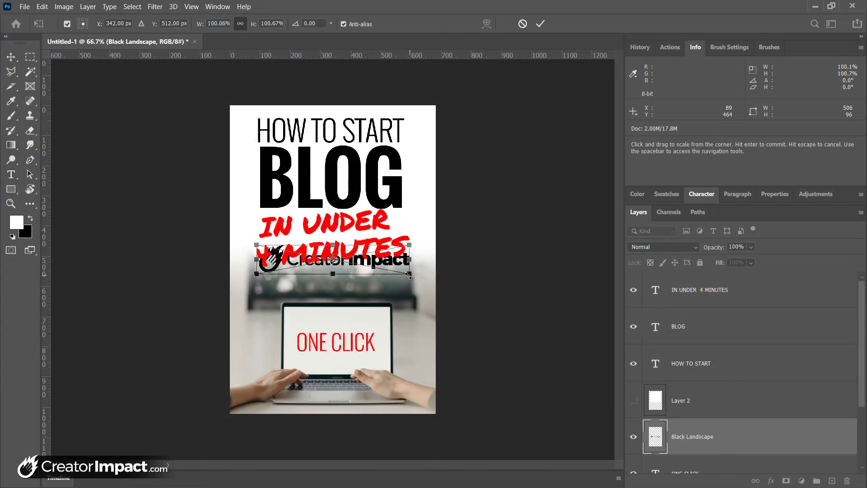
left_click_drag(409, 275, 341, 119)
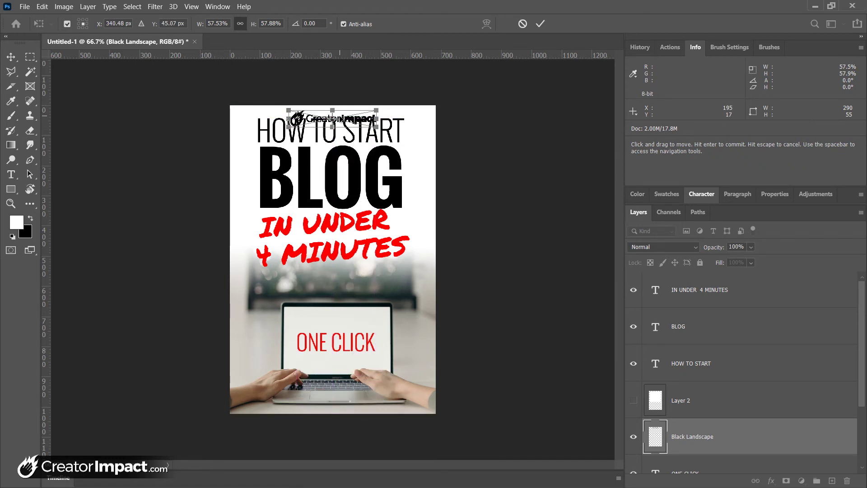
Commit the logo, then shrink the three headline lines to about 92% and move them lower.
key("Return")
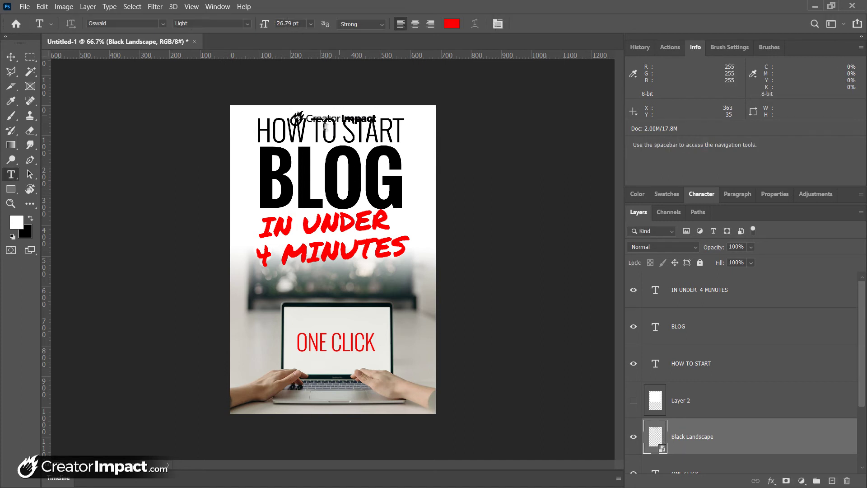
left_click(725, 366)
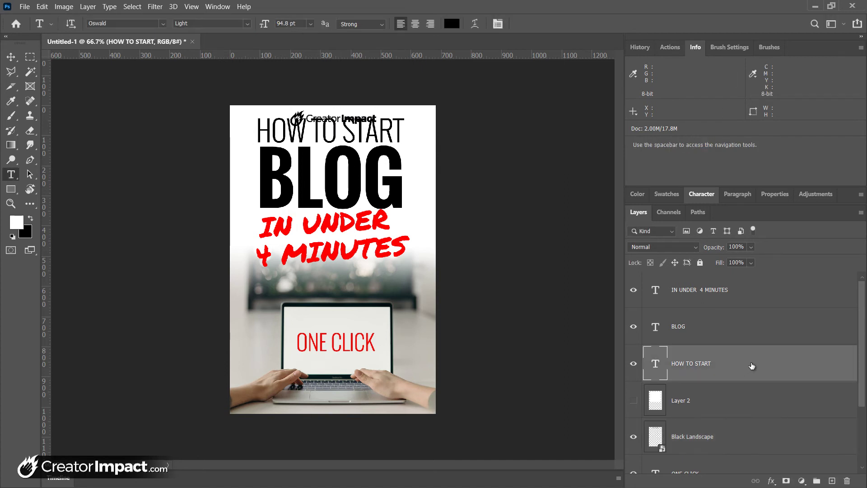
left_click(726, 291, "shift")
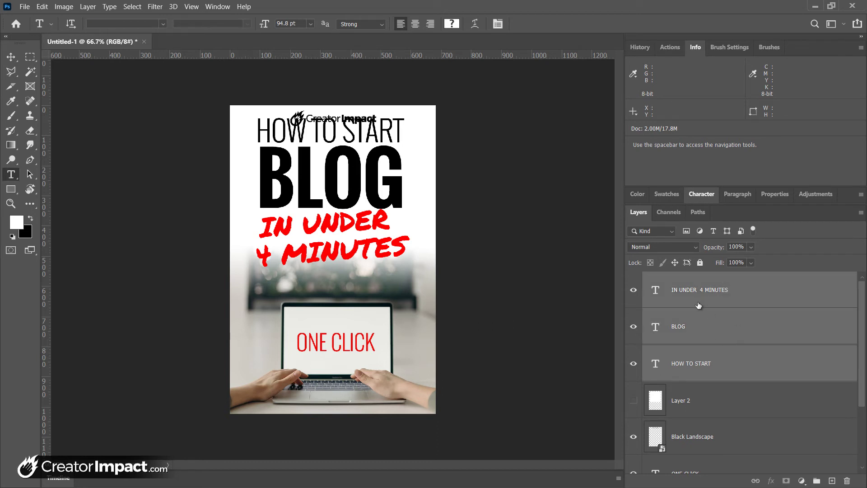
key("ctrl+t")
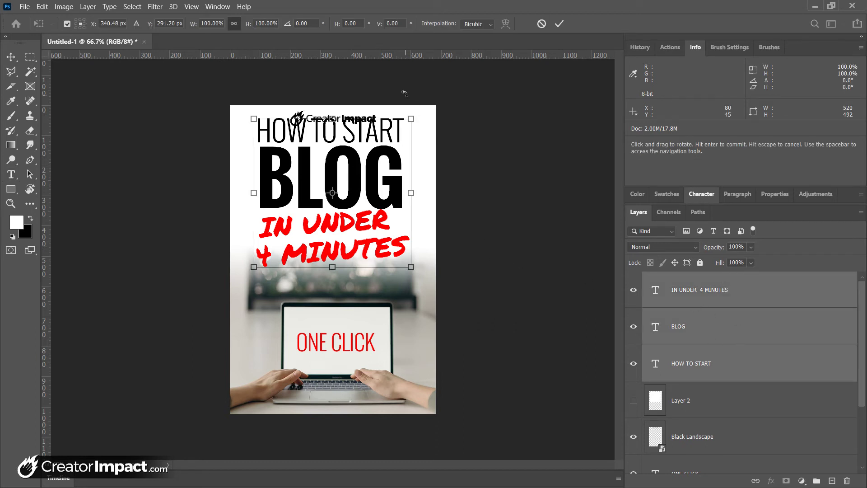
left_click_drag(415, 115, 405, 124)
left_click_drag(370, 192, 396, 186)
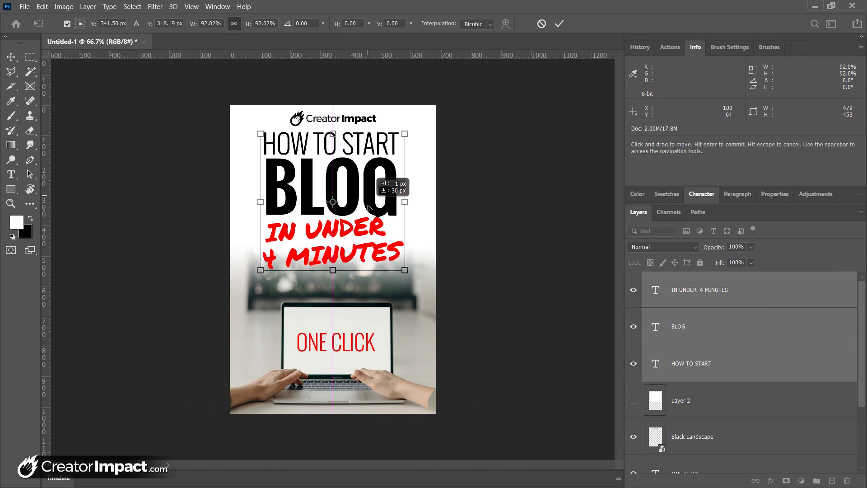
key("Return")
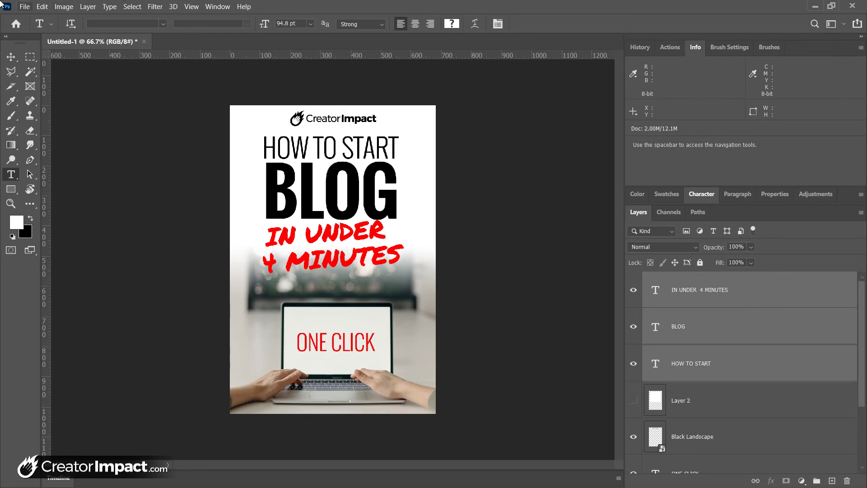
left_click(24, 7)
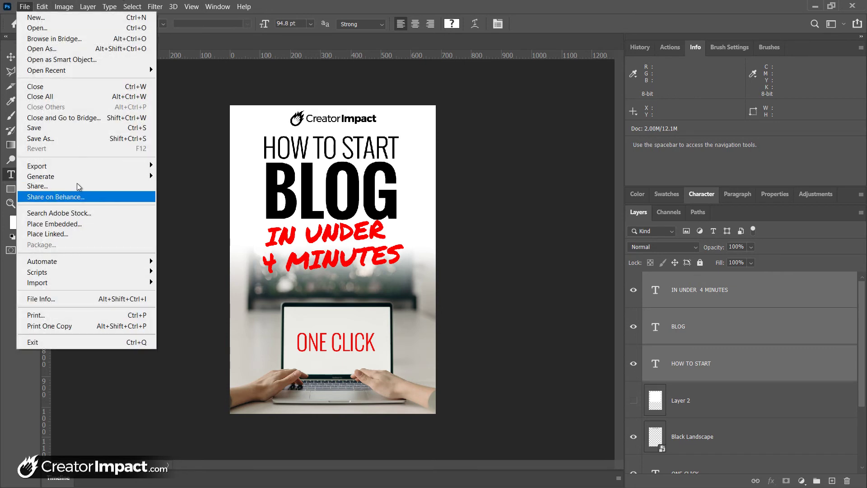
mouse_move(136, 166)
left_click(204, 210)
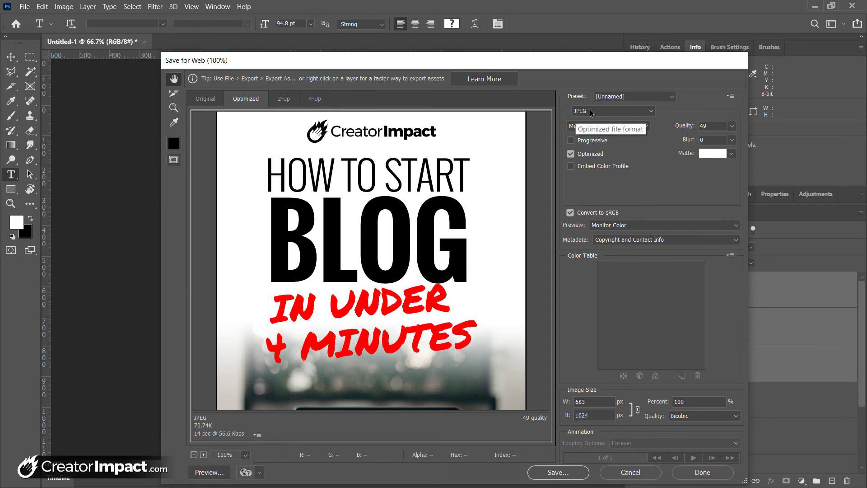
left_click(592, 112)
left_click(591, 115)
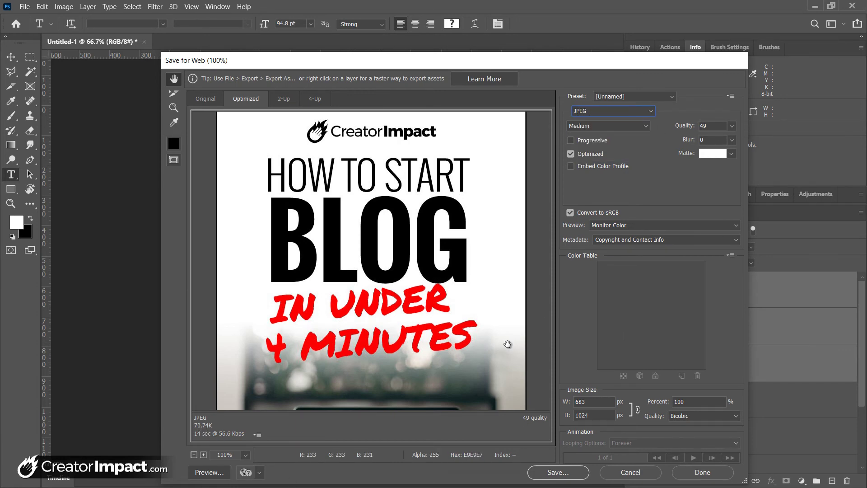
scroll(397, 338, "down", 5)
scroll(397, 338, "up", 5)
left_click(707, 471)
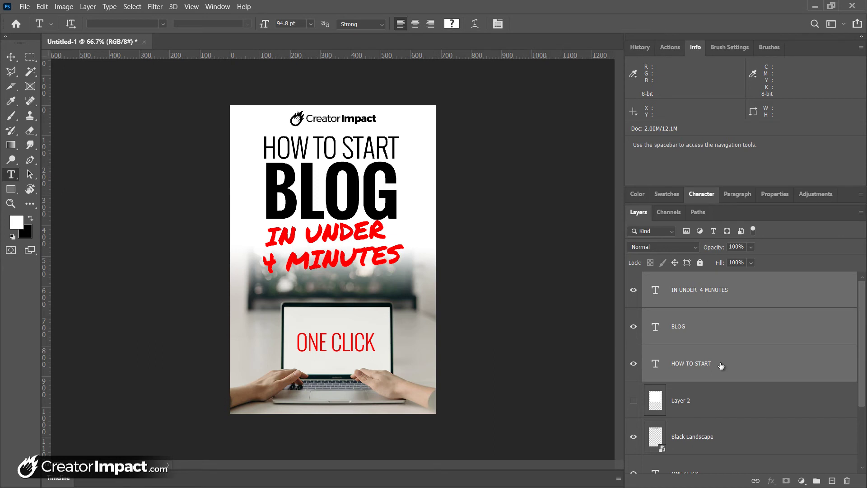
Move the laptop photo together with ONE CLICK up to the top of the pin.
scroll(718, 367, "down", 3)
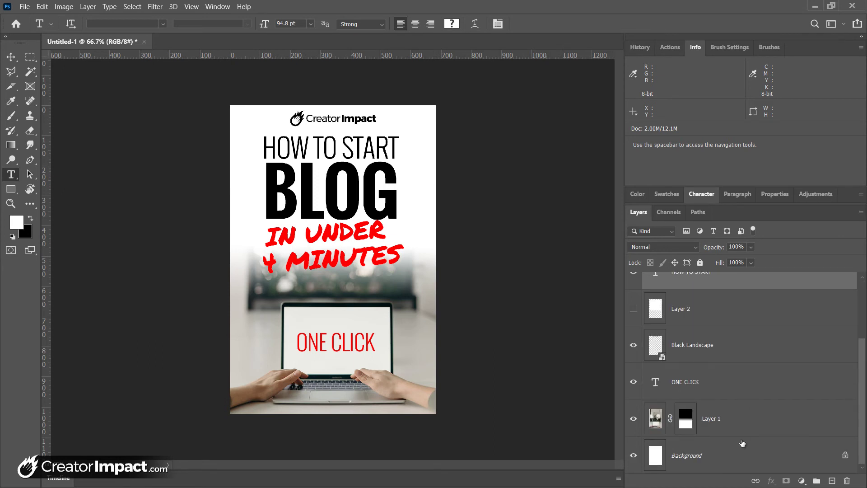
left_click(730, 389)
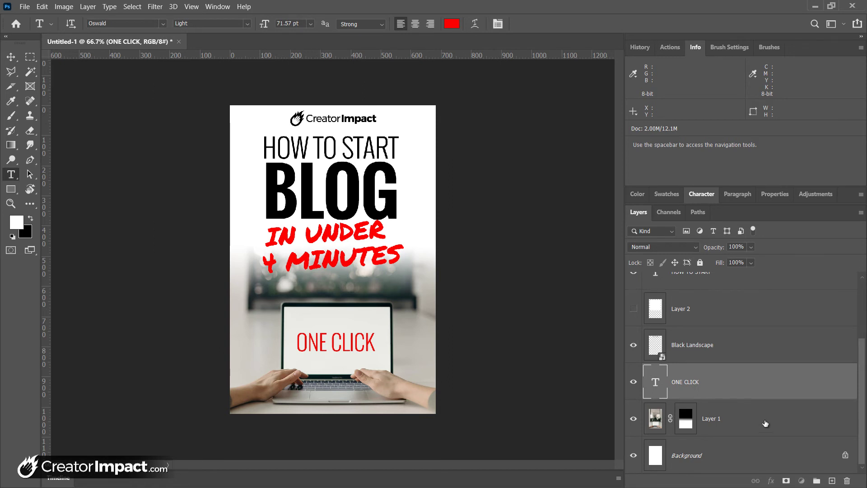
left_click(750, 422, "ctrl")
left_click_drag(362, 364, 343, 214)
Move the Creator Impact logo down to the bottom of the pin.
scroll(709, 384, "up", 3)
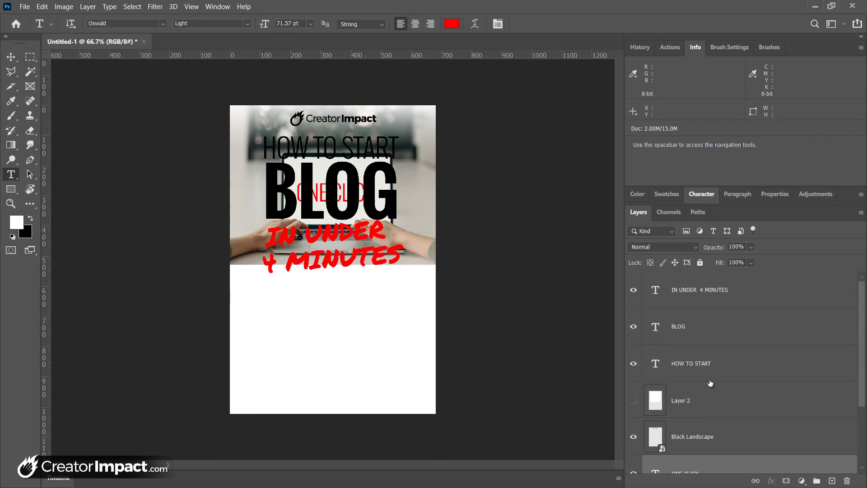
left_click(696, 436)
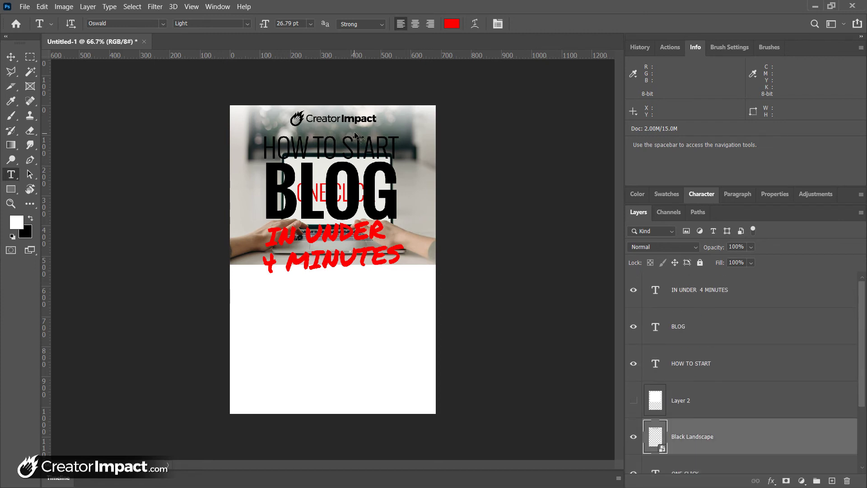
left_click_drag(356, 142, 356, 424)
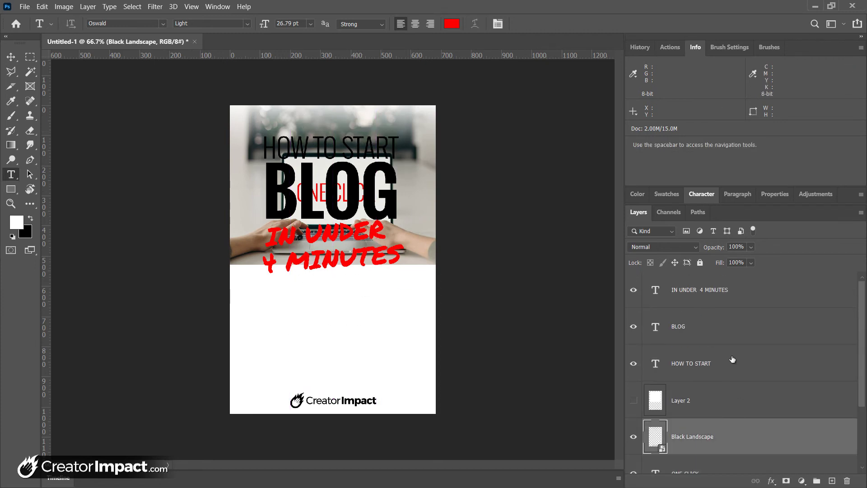
Move the three headline lines onto the white area and raise the photo about 44 px.
left_click(732, 360)
left_click(739, 289, "shift")
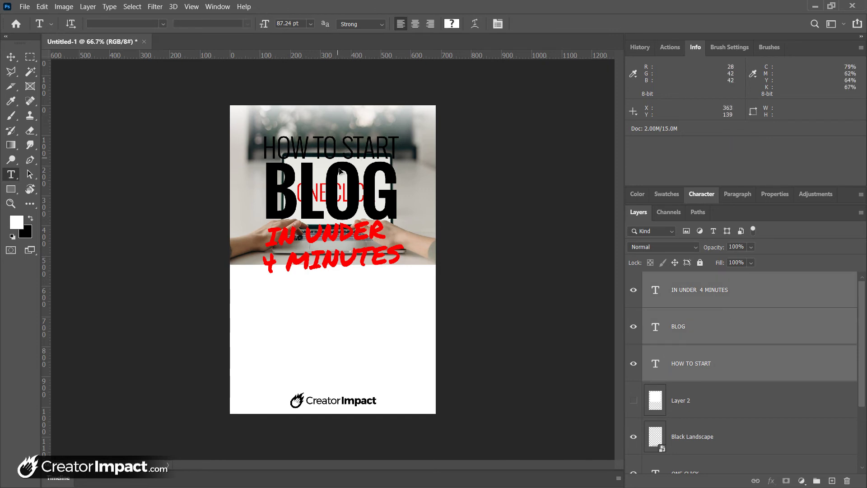
left_click_drag(365, 161, 340, 279)
scroll(662, 419, "down", 3)
left_click(662, 419)
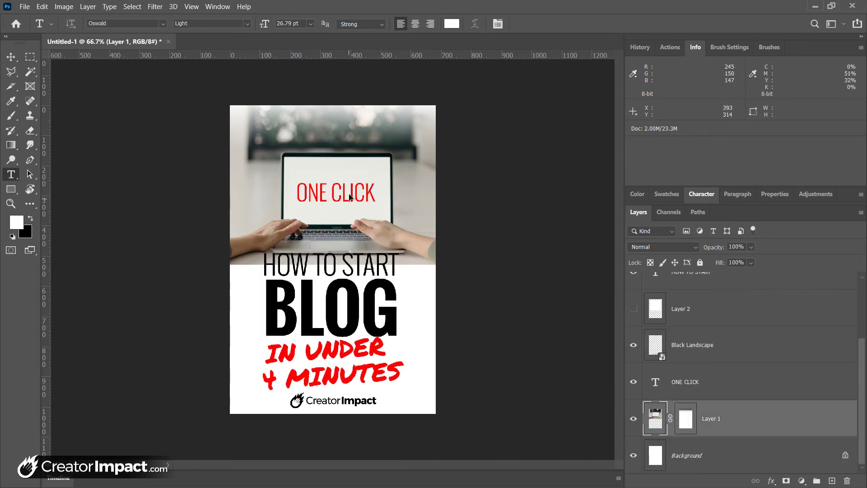
left_click_drag(350, 202, 349, 182)
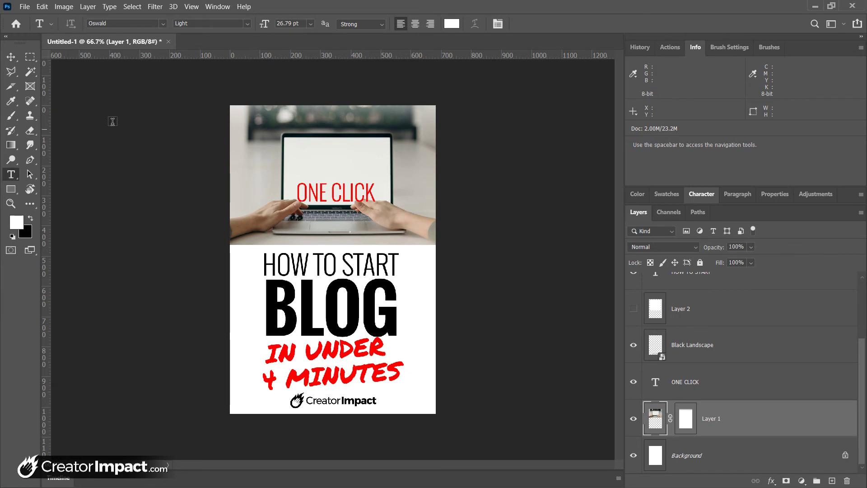
Marquee the lower half and Content-Aware Fill it onto a new layer, extending the desk.
left_click(30, 56)
left_click_drag(222, 239, 574, 485)
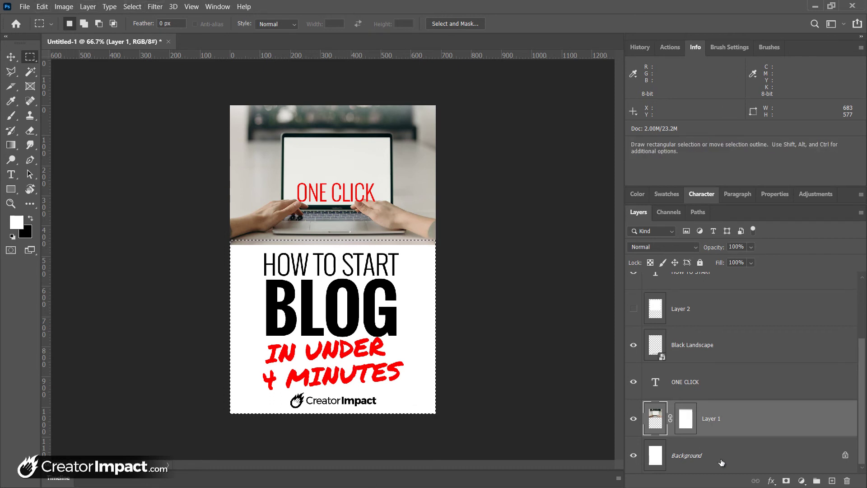
left_click_drag(333, 327, 333, 325)
left_click(42, 6)
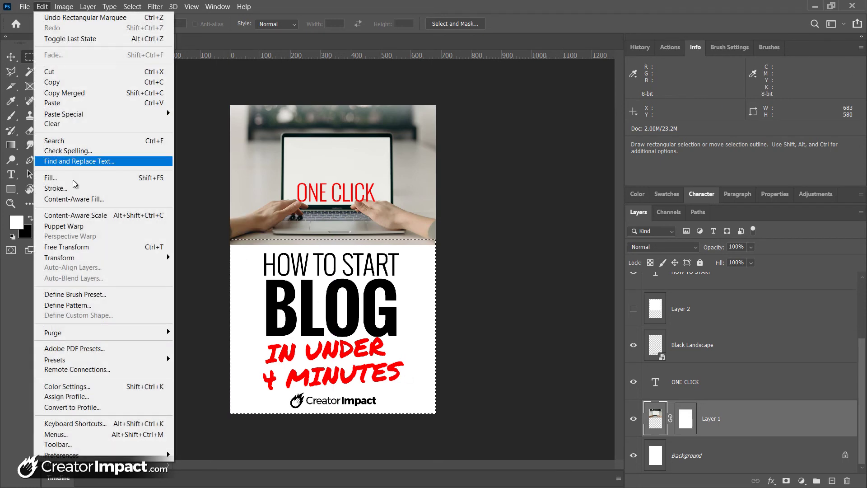
left_click(81, 199)
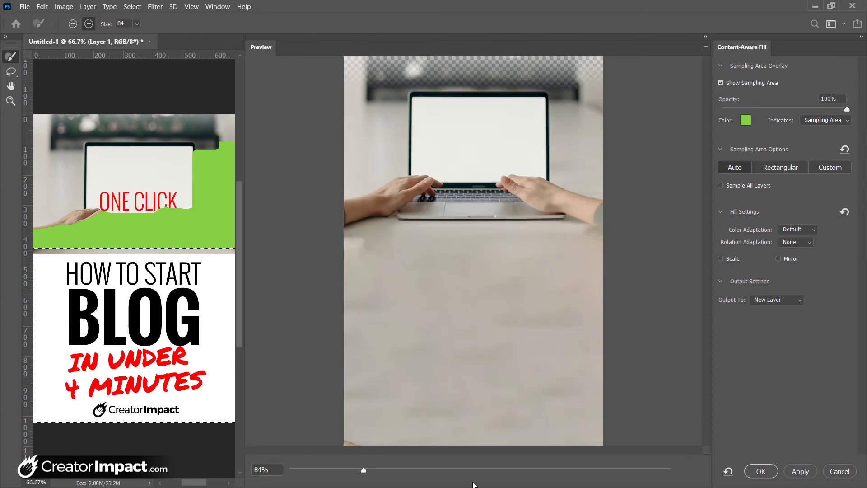
left_click(761, 472)
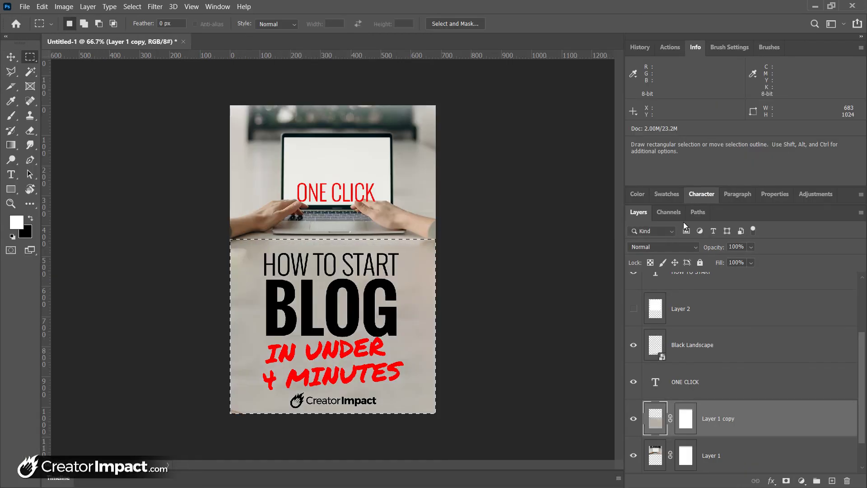
Fade the extended desk fill to white toward the bottom with a gradient on its mask.
left_click(687, 420)
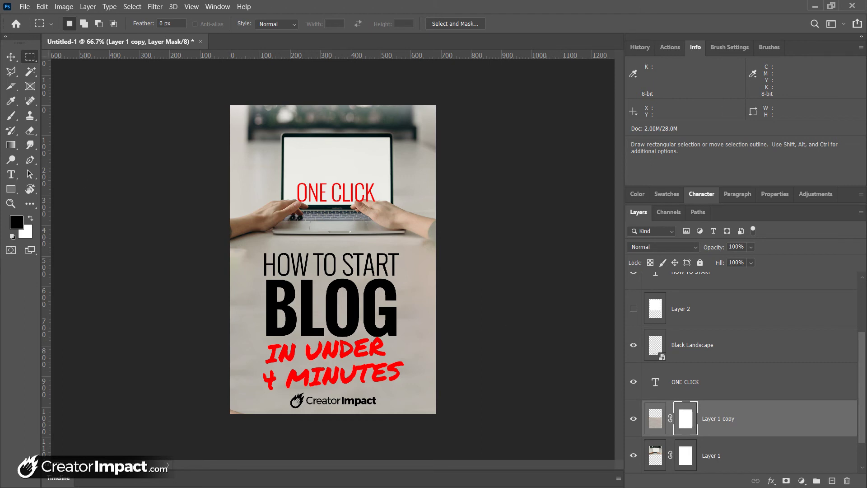
left_click(11, 145)
left_click_drag(336, 328, 338, 227)
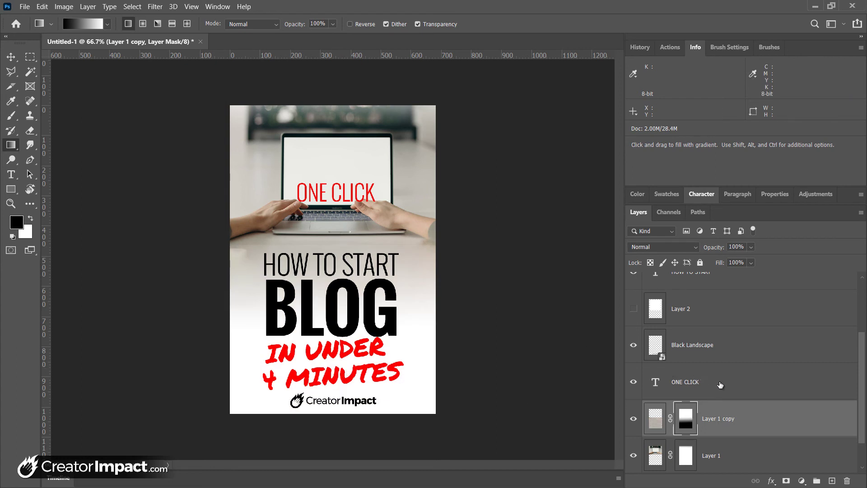
key("x")
Move ONE CLICK higher on the laptop screen and add a new empty layer.
left_click_drag(342, 196, 341, 175)
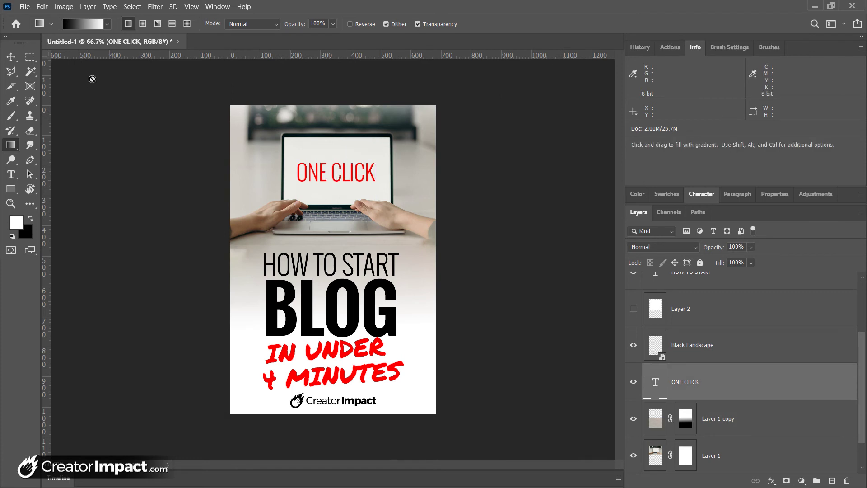
key("m")
left_click_drag(230, 96, 259, 482)
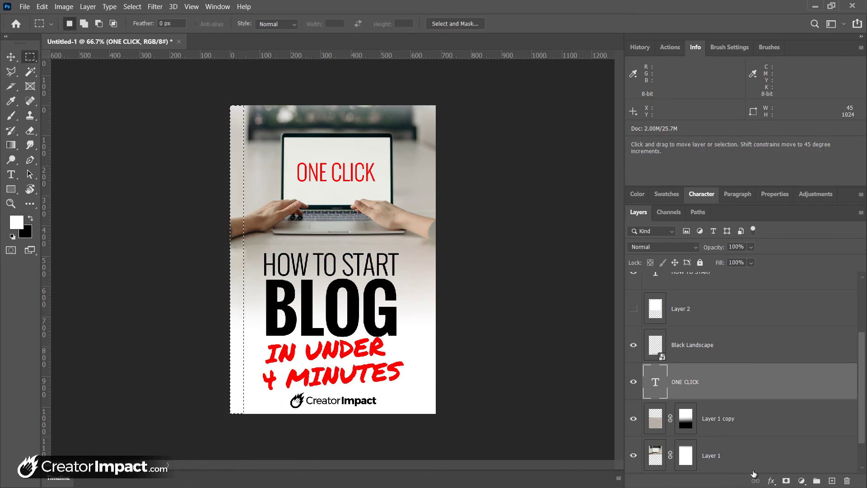
key("ctrl+d")
left_click(832, 481)
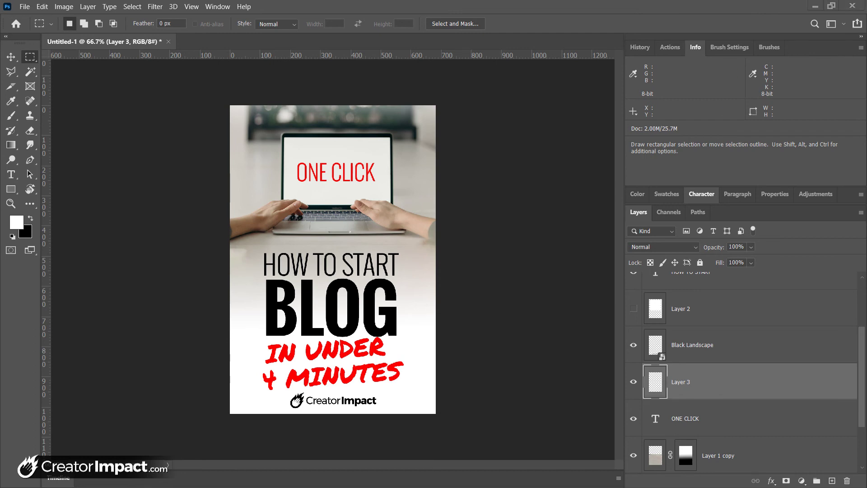
left_click(815, 7)
left_click(76, 9)
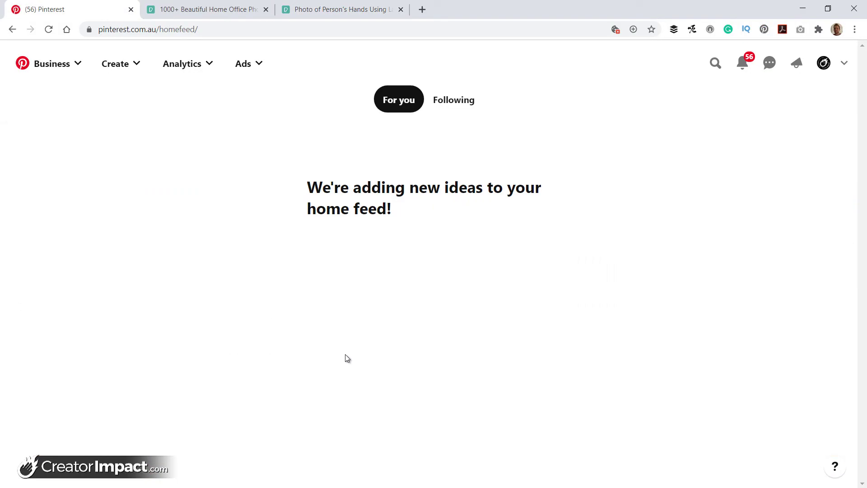
scroll(348, 357, "down", 10)
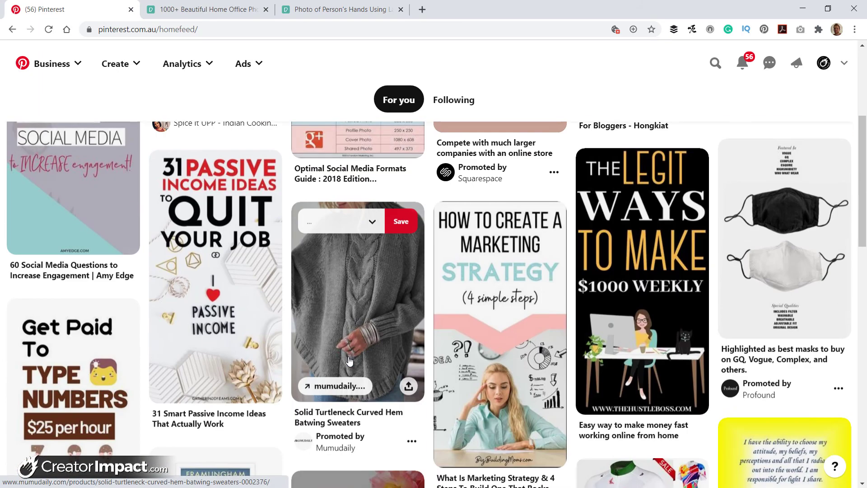
scroll(348, 356, "down", 18)
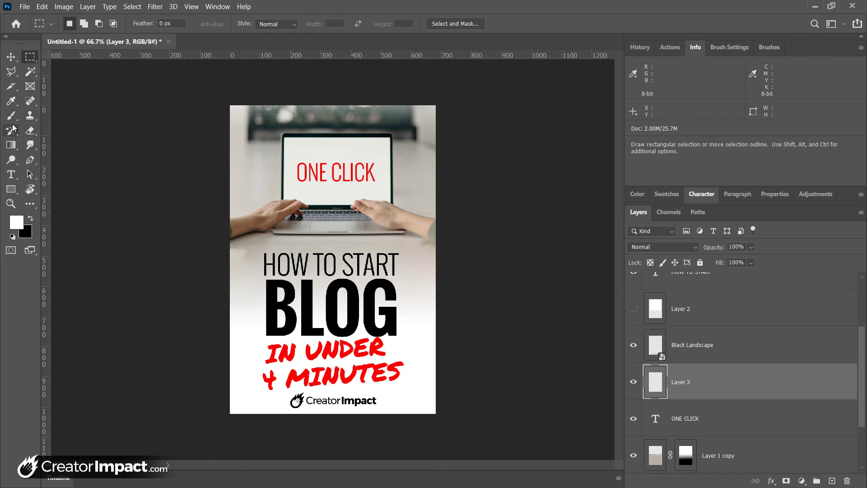
Fill Layer 3 with red #ff0000 and delete the inner area, leaving a red border.
left_click(11, 145)
right_click(11, 147)
left_click(59, 159)
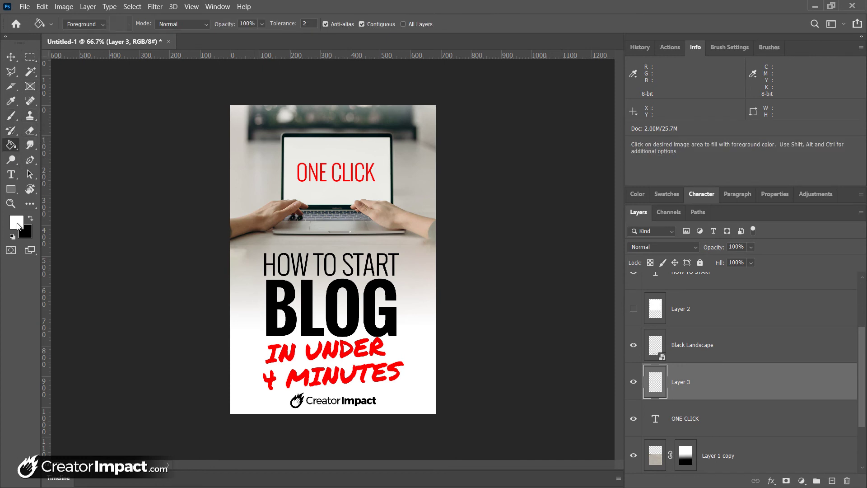
left_click(17, 223)
type("ff0000")
key("Return")
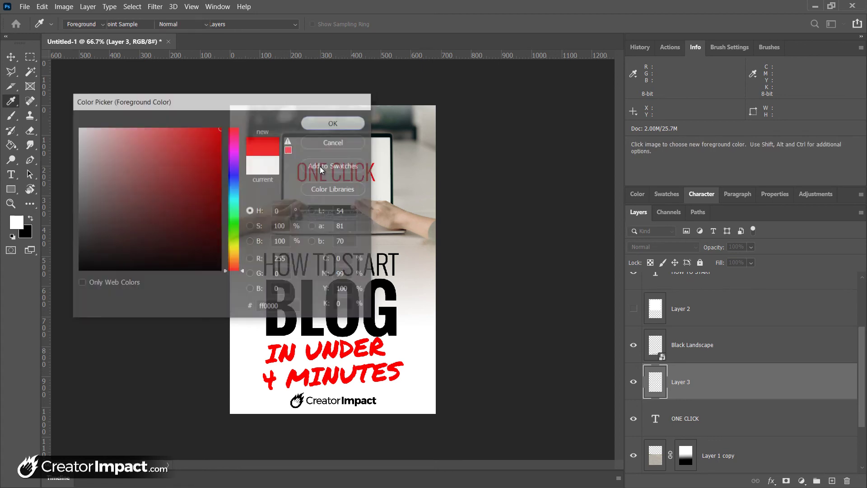
left_click(422, 243)
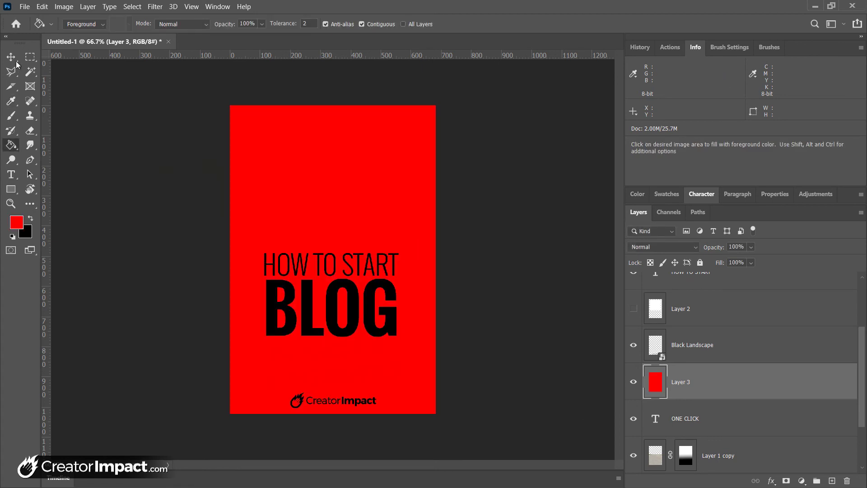
key("m")
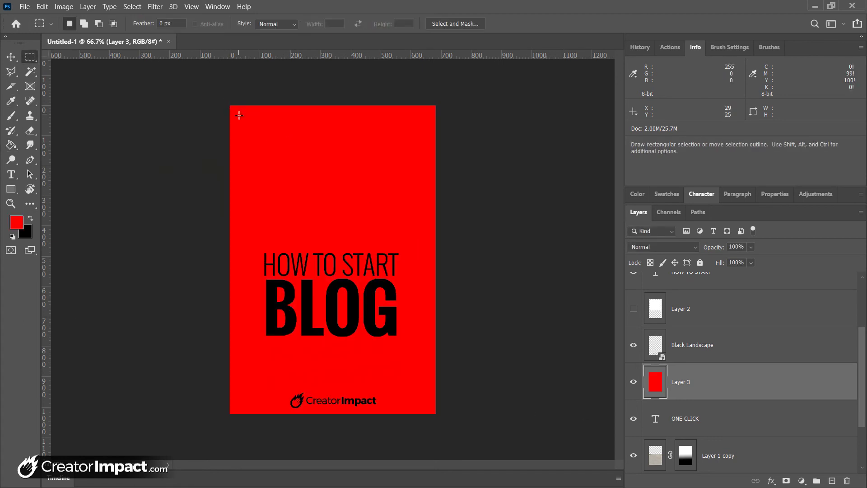
left_click_drag(240, 116, 424, 400)
key("Delete")
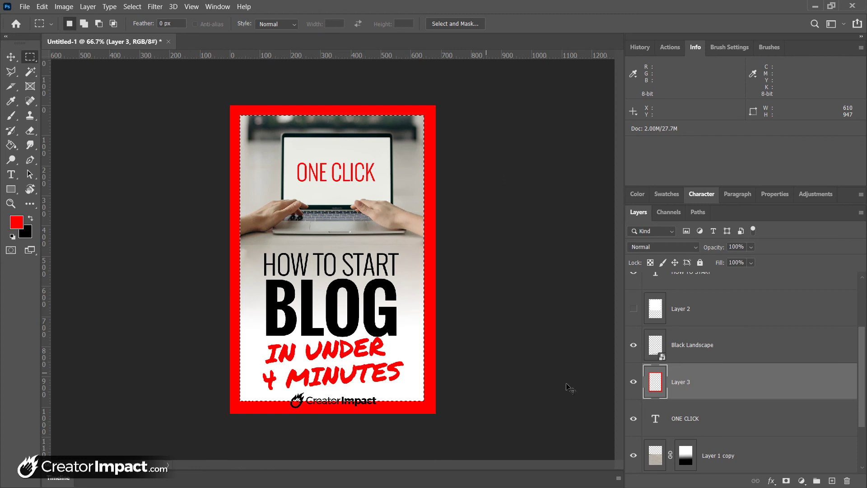
Move the CreatorImpact logo up about 18 px.
left_click(751, 355)
key("ctrl+d")
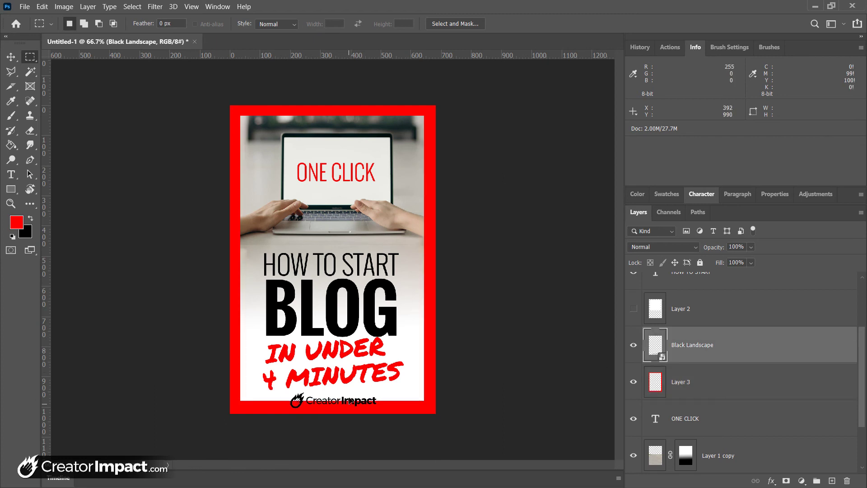
left_click_drag(343, 400, 343, 392)
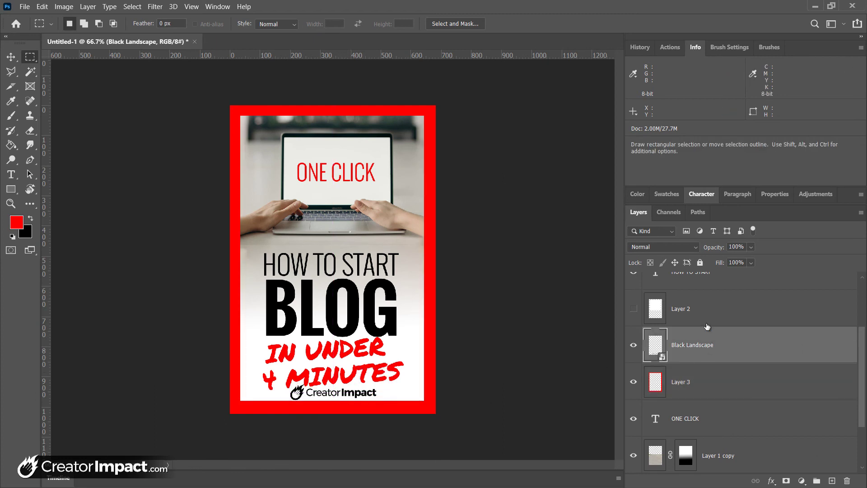
scroll(707, 327, "up", 3)
left_click(707, 347)
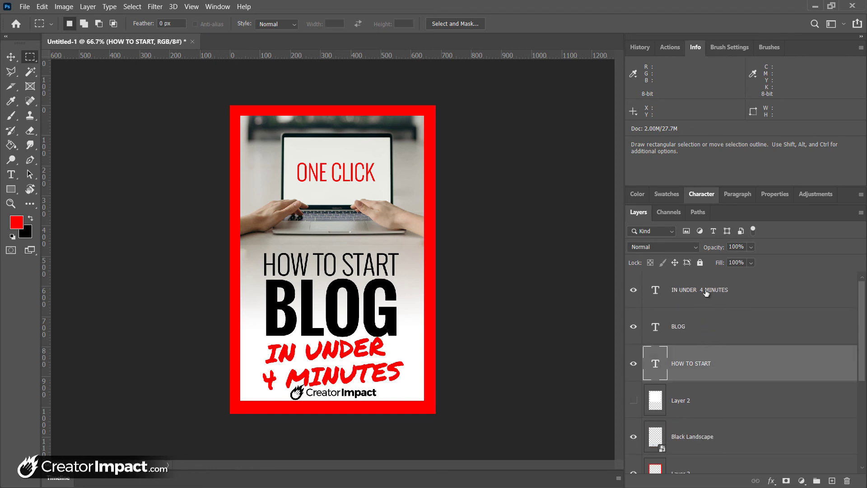
Raise the HOW TO START, BLOG and IN UNDER 4 MINUTES text layers about 26 px.
left_click(705, 293, "shift")
left_click_drag(362, 336, 366, 324)
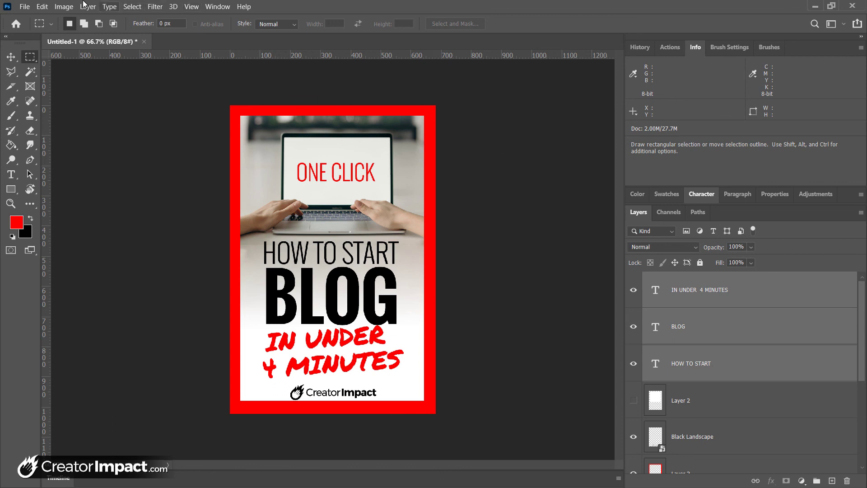
Open Save As in the Logo Package folder and enter the file name TEMPLATE.psdt.
left_click(25, 7)
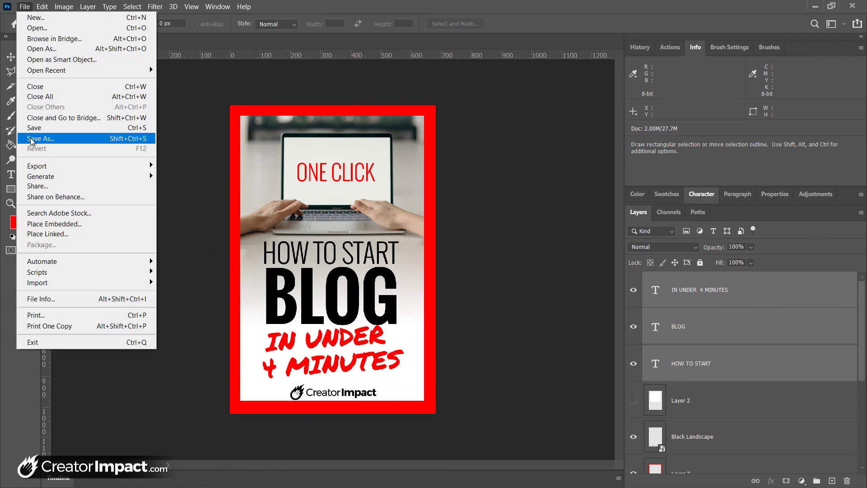
left_click(32, 139)
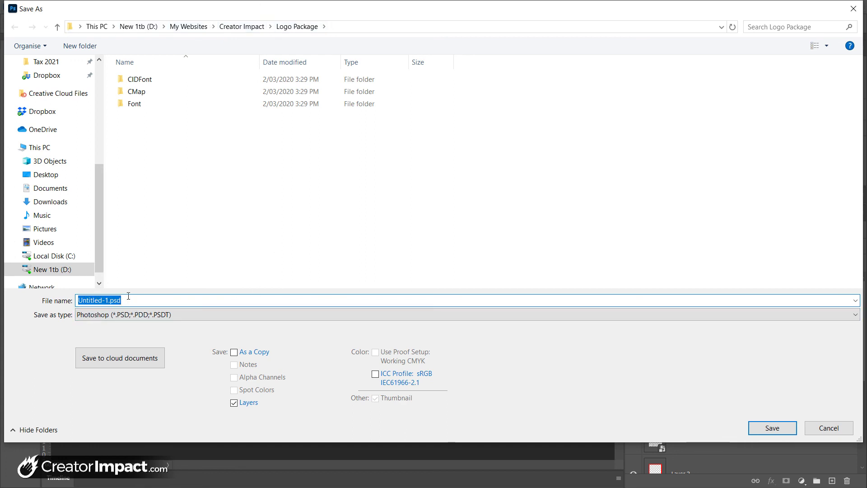
type("TEMPLATE.")
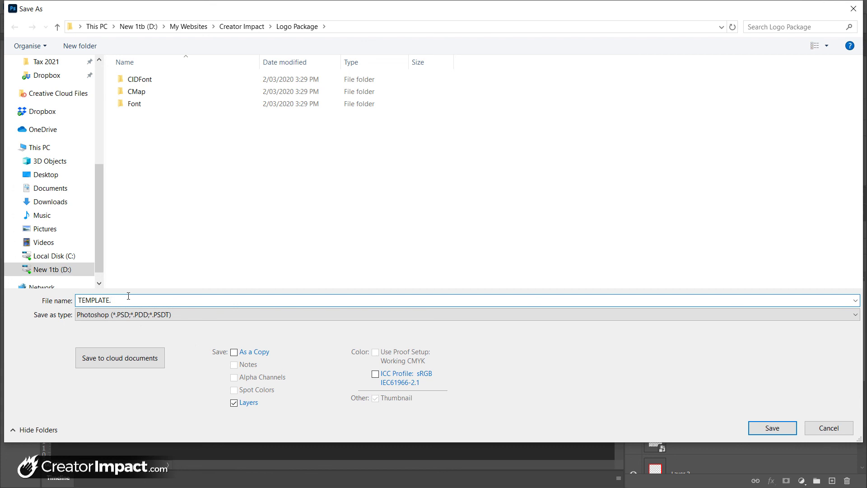
type("psdt")
Cancel the Save As dialog to return to the red-framed pin document.
left_click(822, 429)
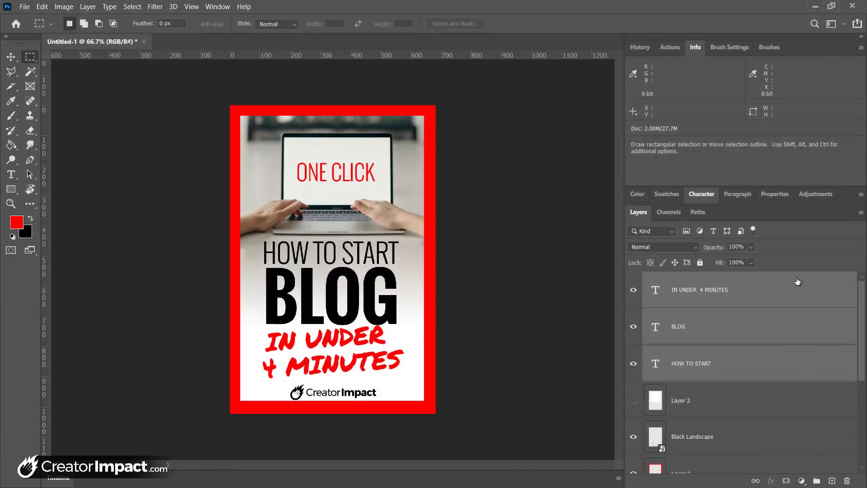